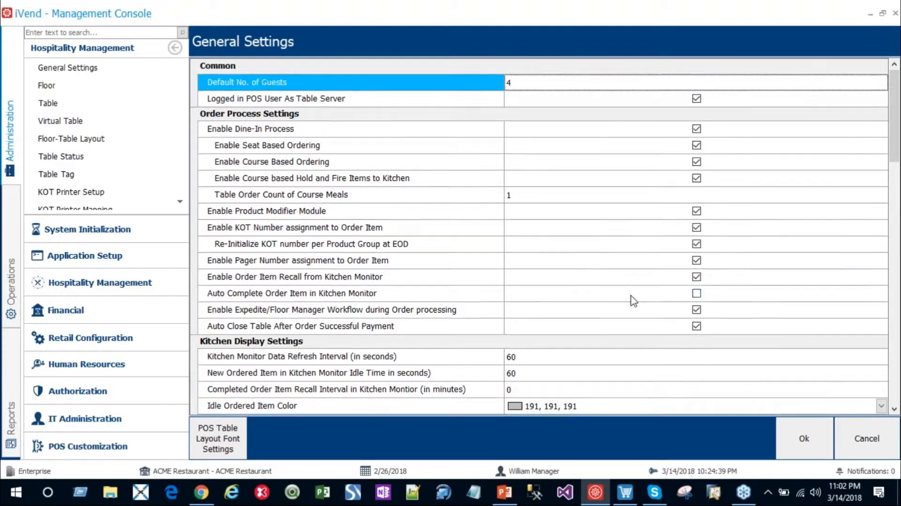
Step: Review the hospitality General Settings from order processing through the ready order display section, and close them without saving
scroll(632, 300, "down", 4)
scroll(632, 301, "up", 1)
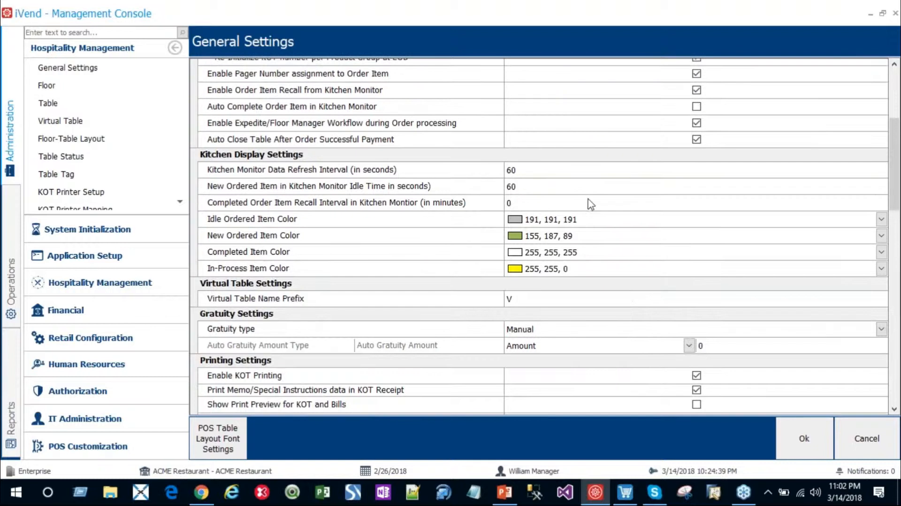
scroll(553, 253, "down", 4)
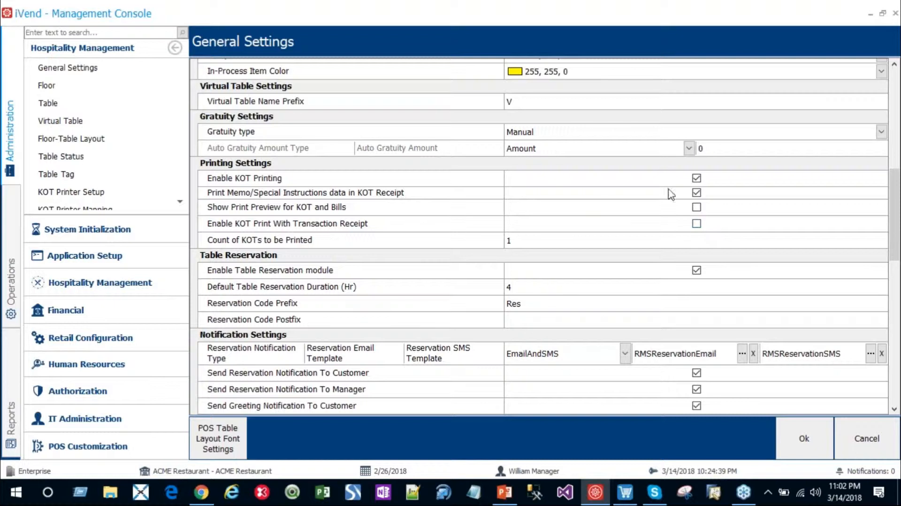
scroll(666, 263, "down", 5)
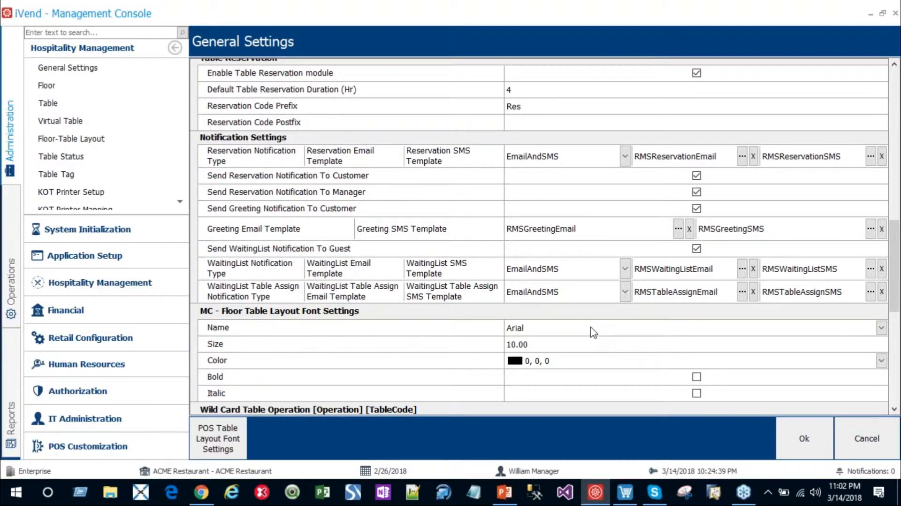
scroll(593, 332, "down", 5)
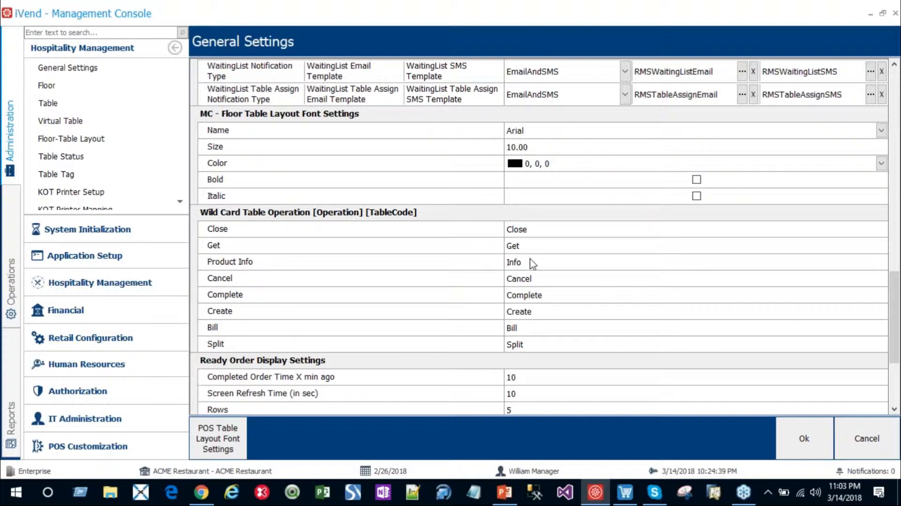
scroll(533, 264, "down", 5)
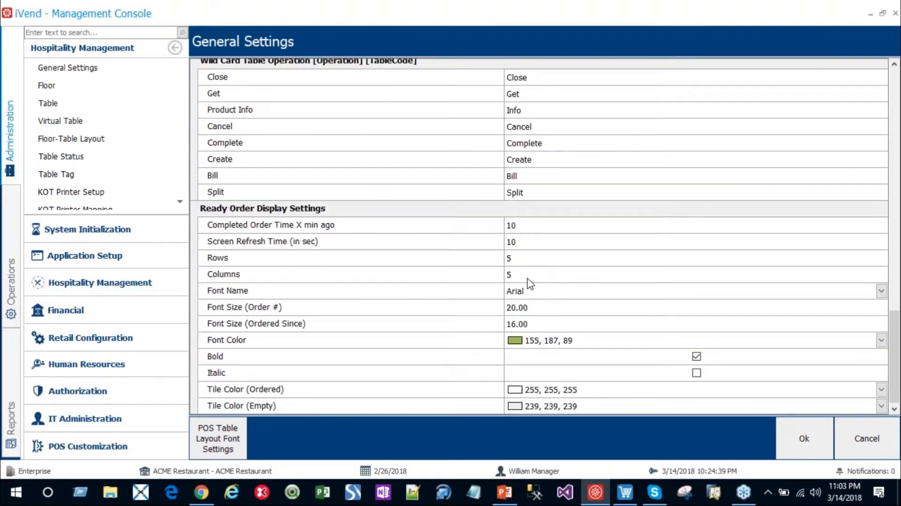
left_click(867, 429)
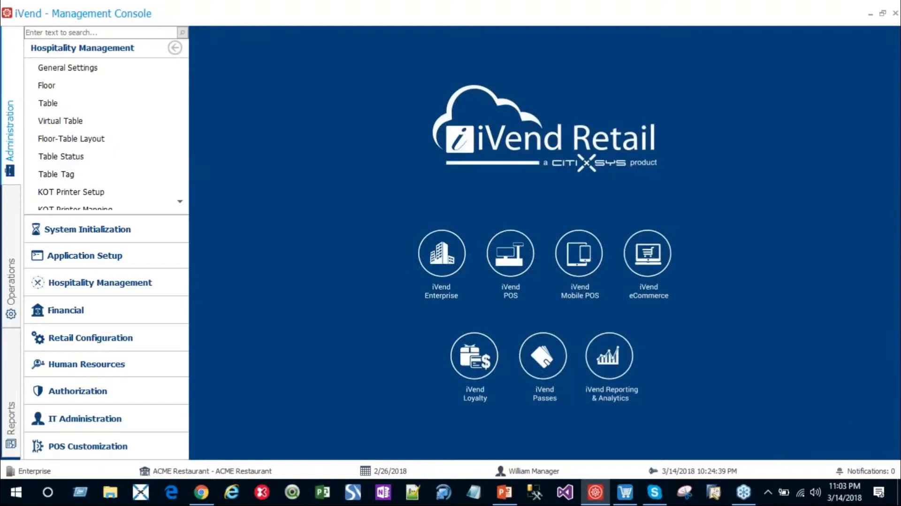
Step: Open the Floor-Table Layout for the Ground Floor
scroll(50, 103, "down", 1)
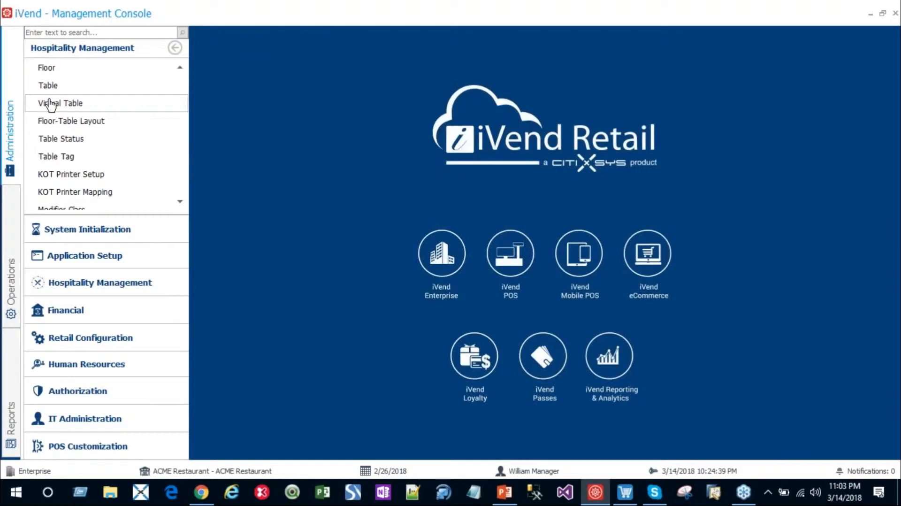
scroll(51, 104, "down", 2)
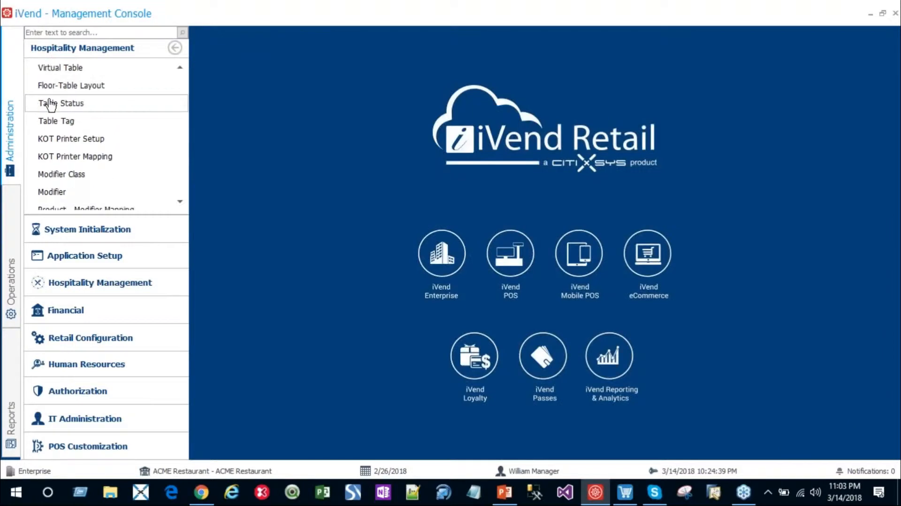
scroll(59, 116, "down", 1)
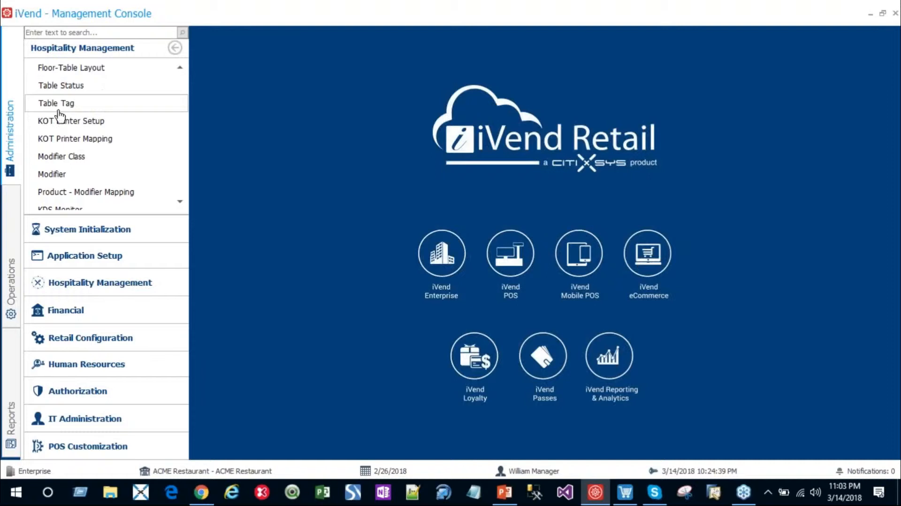
scroll(59, 115, "up", 1)
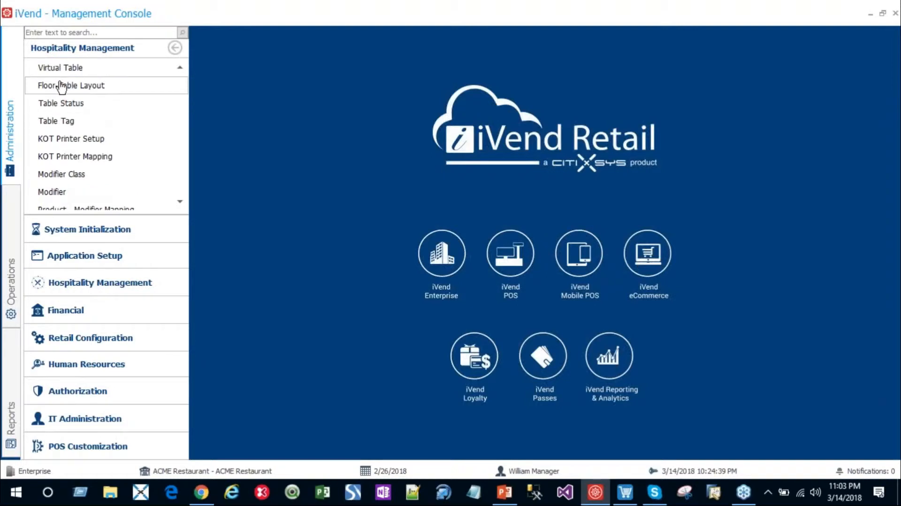
left_click(65, 89)
left_click(237, 441)
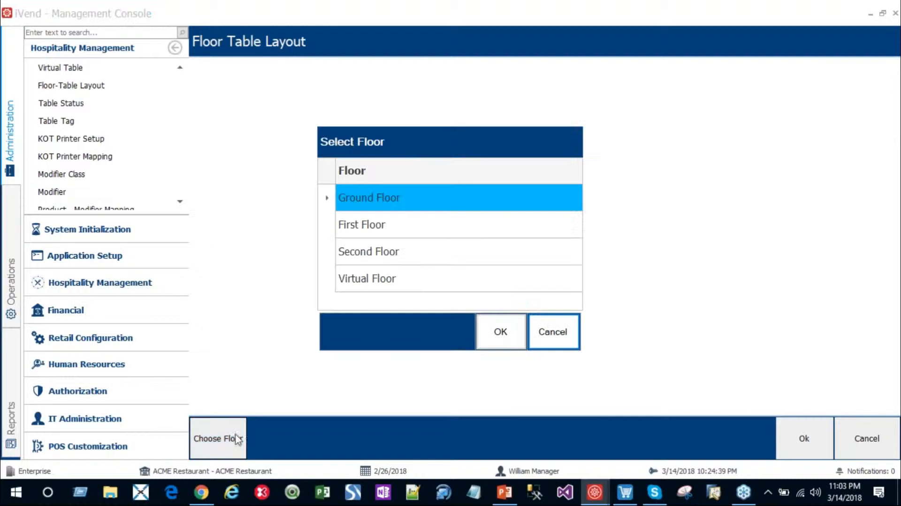
left_click(496, 334)
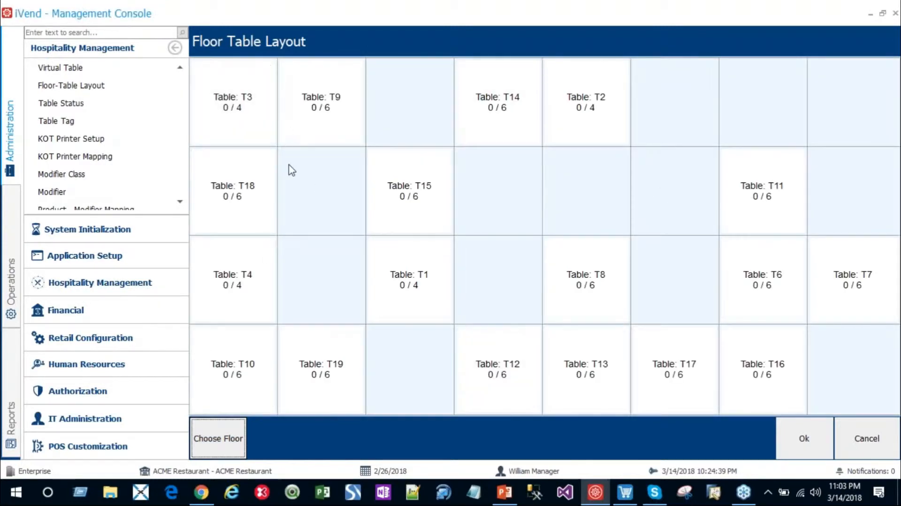
Step: Move table T15 into the empty cell directly below table T14 and save the floor layout
left_click(415, 202)
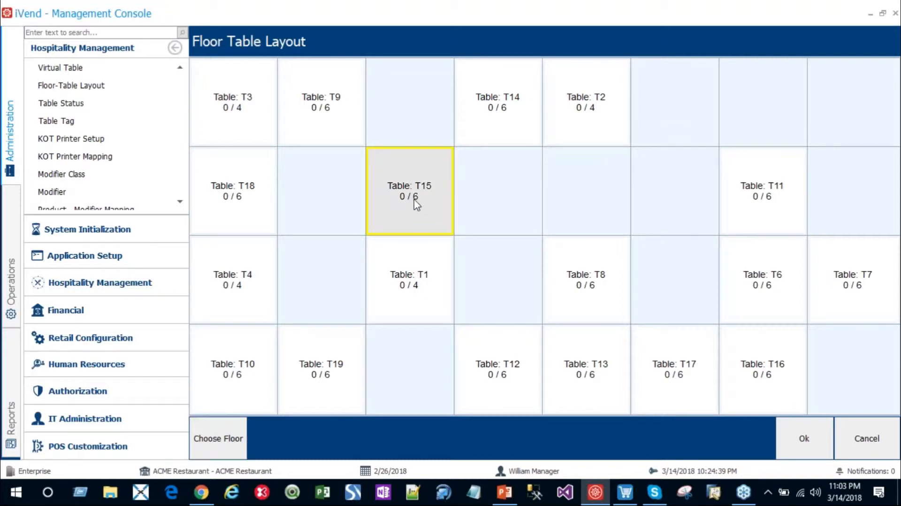
left_click(506, 208)
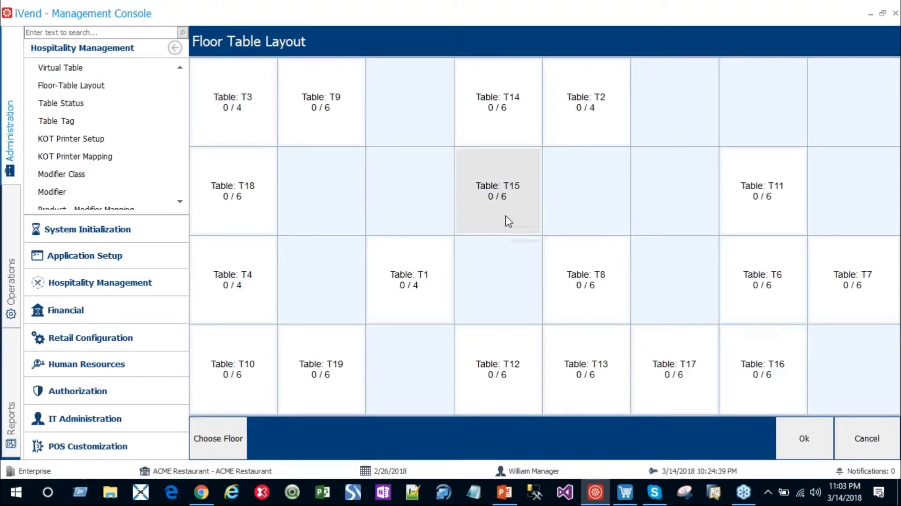
left_click(799, 438)
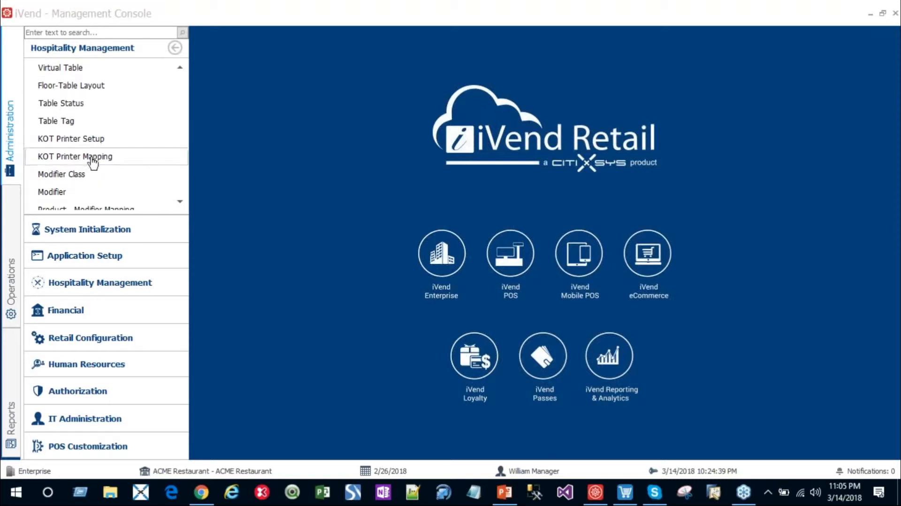
Step: Review the list of modifier classes and the modifiers defined in the Toppings class, closing each screen without saving
left_click(181, 201)
left_click(181, 202)
left_click(181, 202)
left_click(181, 202)
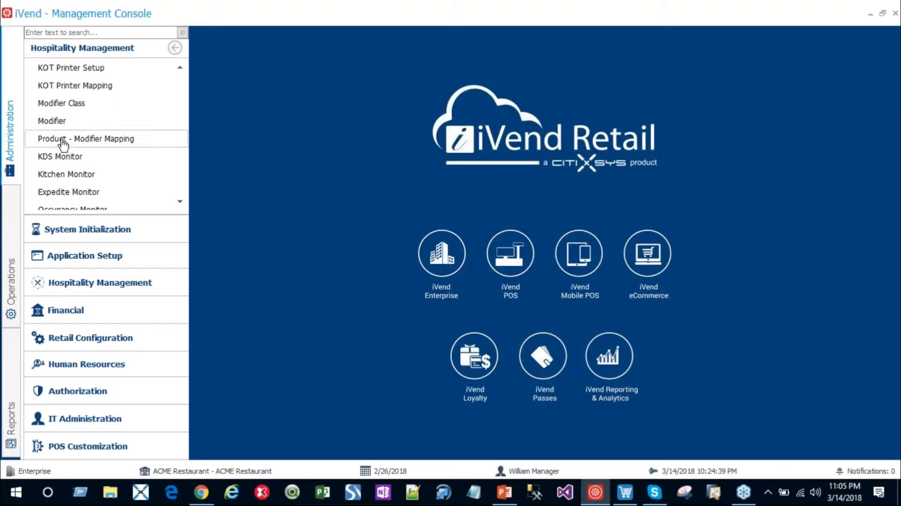
left_click(60, 105)
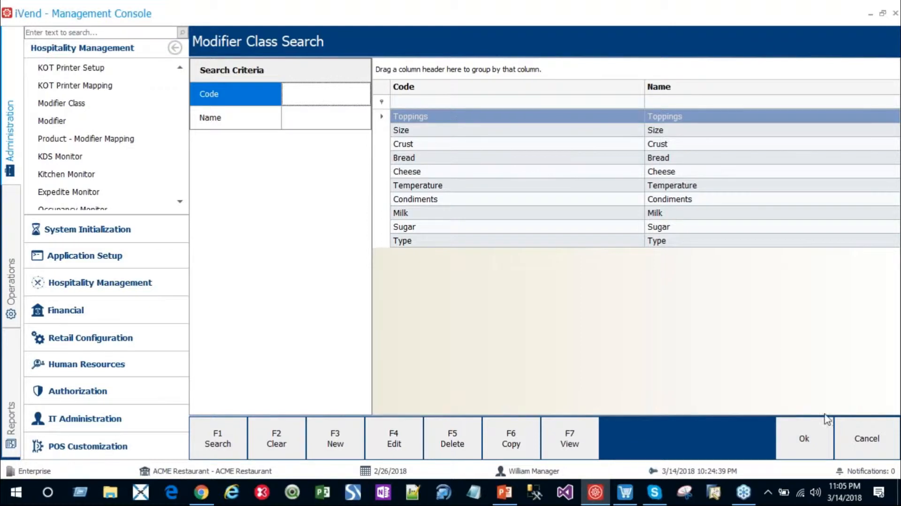
left_click(868, 445)
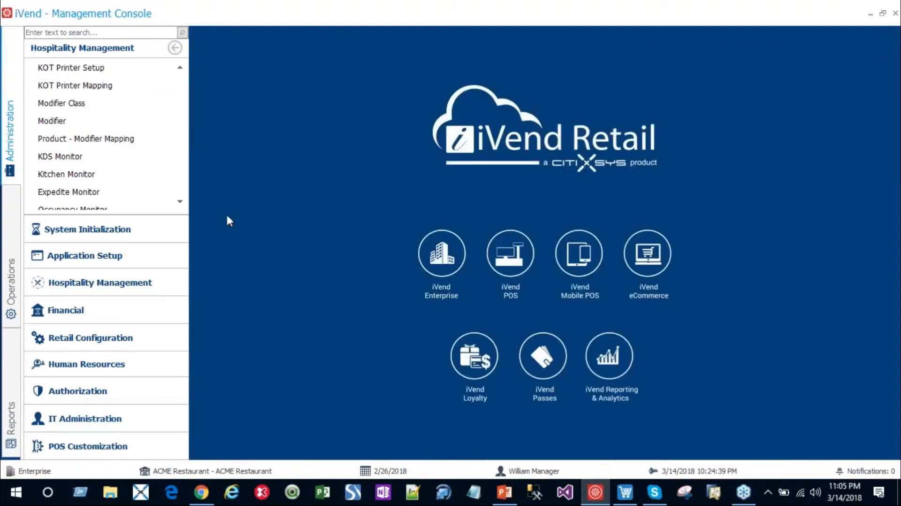
left_click(56, 121)
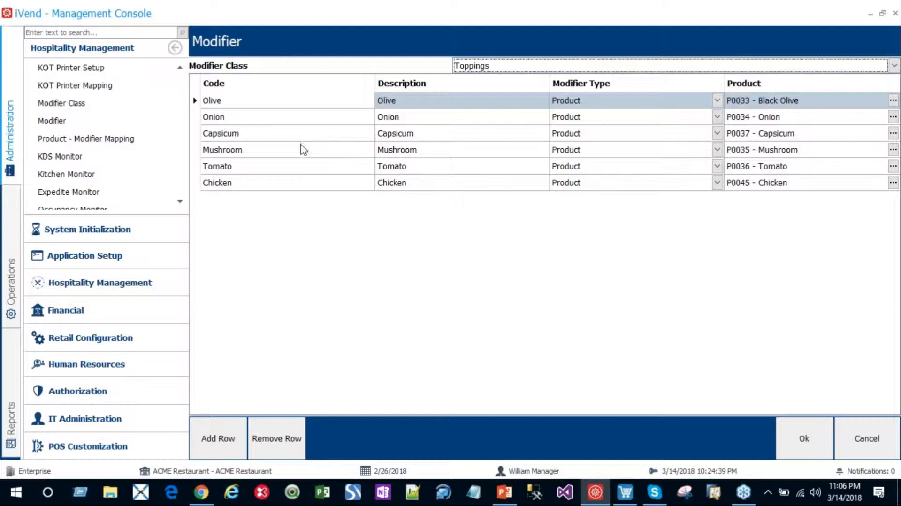
left_click(871, 443)
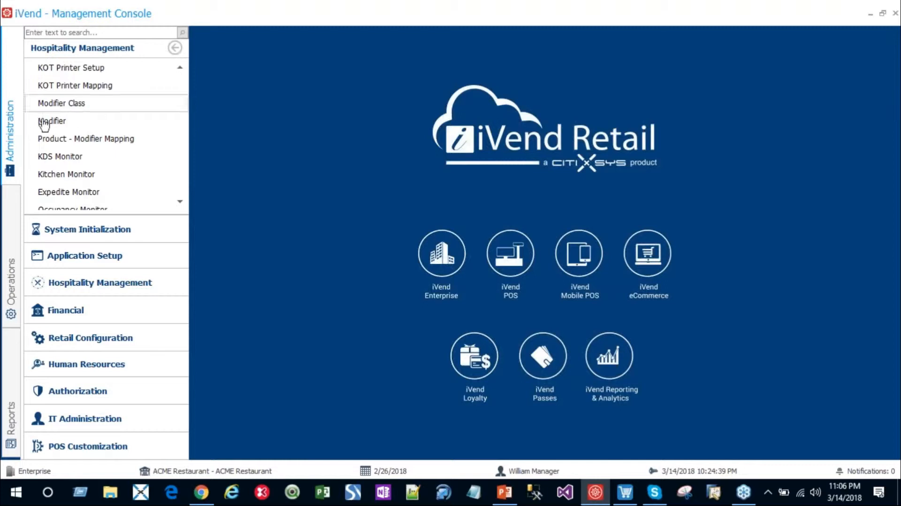
Step: Load the Product - Modifier Mapping for product P0018 - Veg Pizza
left_click(70, 139)
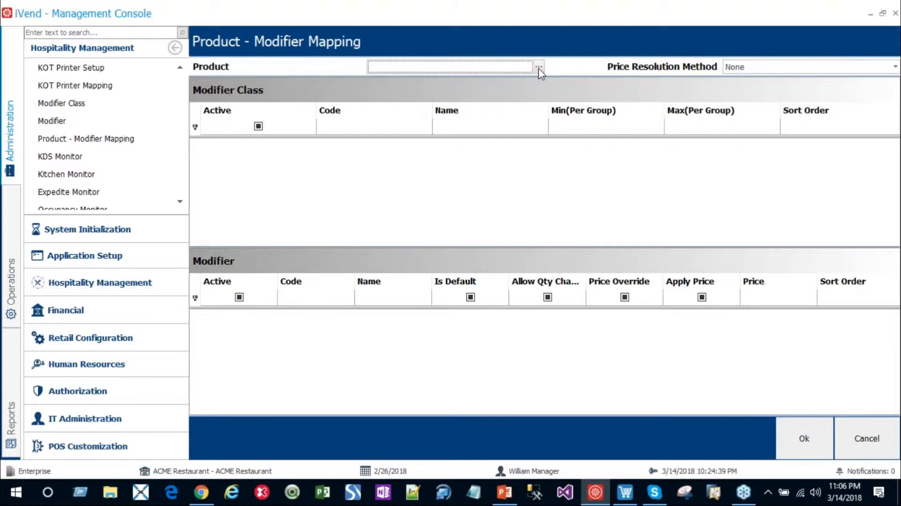
left_click(538, 69)
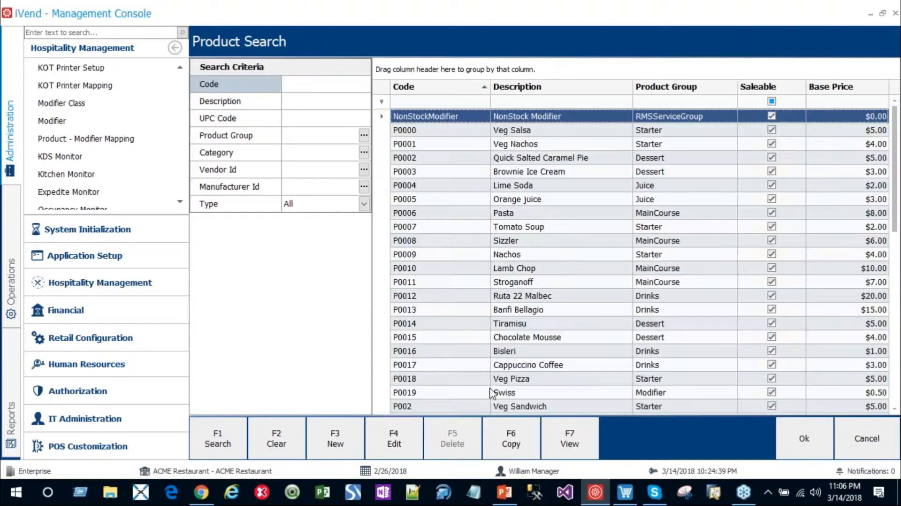
left_click(514, 379)
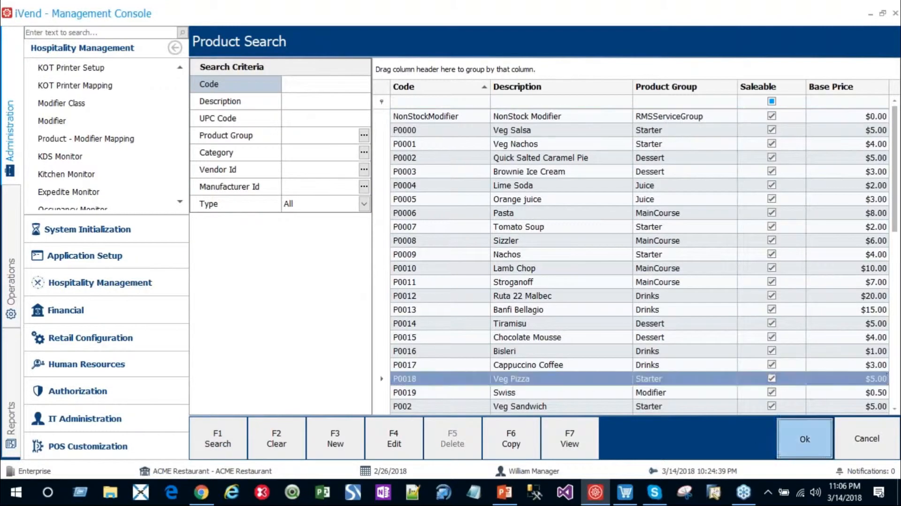
left_click(804, 438)
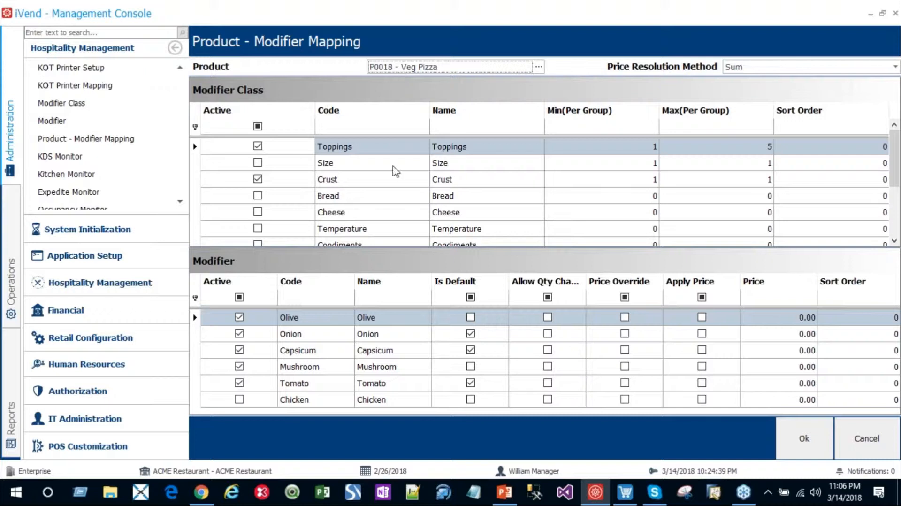
Step: Examine Veg Pizza's Toppings modifiers, their default flags and the price resolution method, and close the mapping without saving
left_click(196, 149)
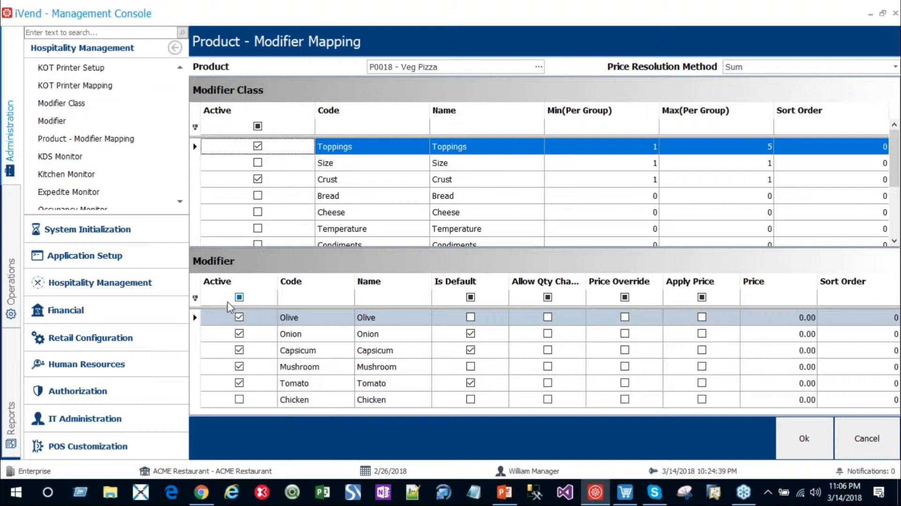
left_click(470, 350)
left_click(769, 73)
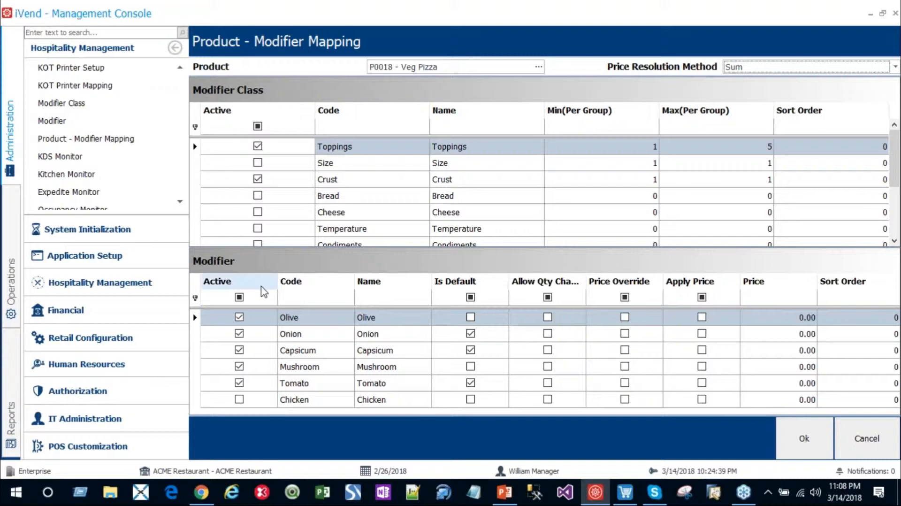
left_click(854, 441)
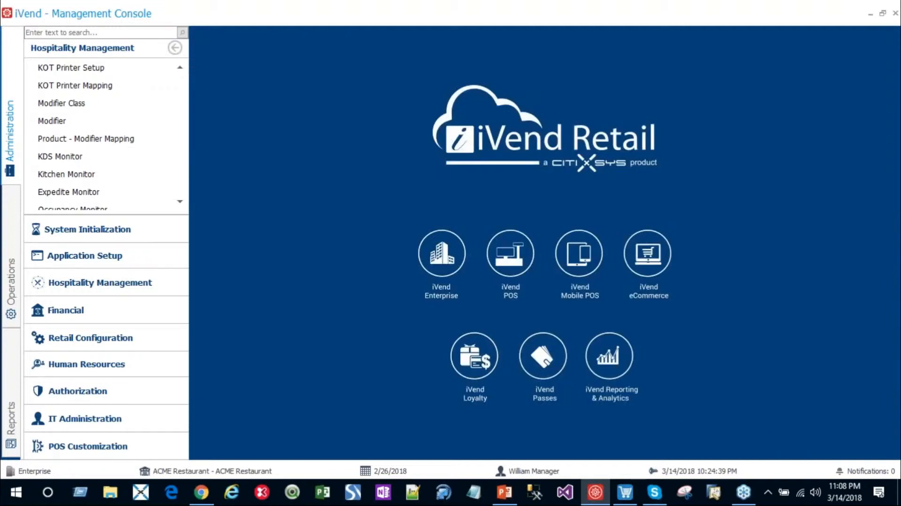
Step: View the Kitchen Monitor for the Food Monitor station and close it
left_click(179, 201)
left_click(179, 201)
left_click(180, 202)
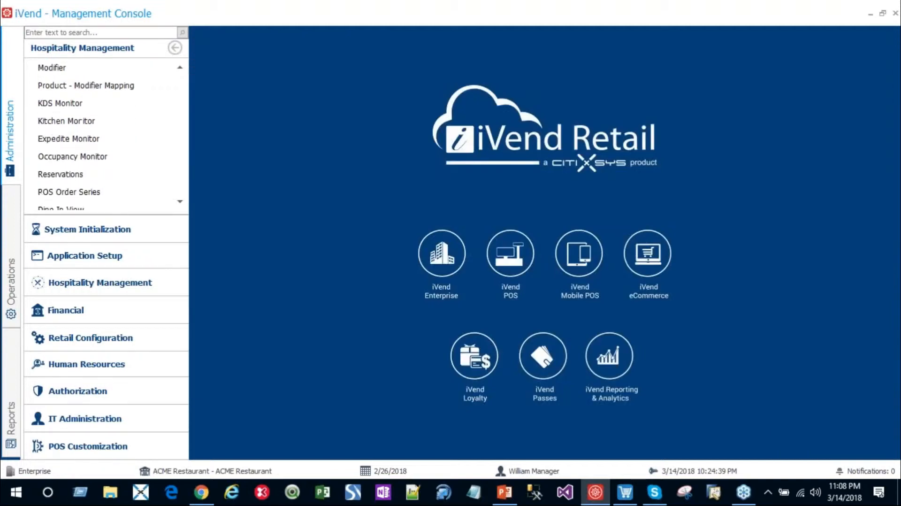
left_click(64, 122)
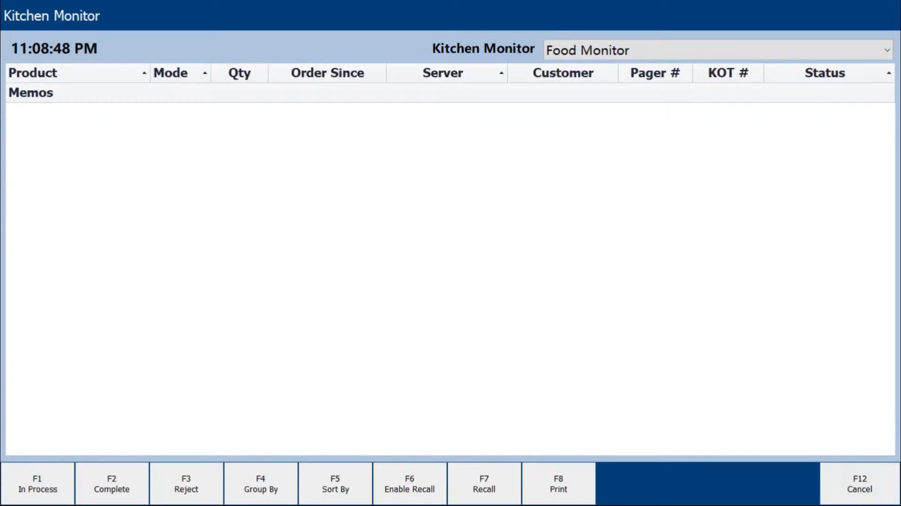
left_click(845, 478)
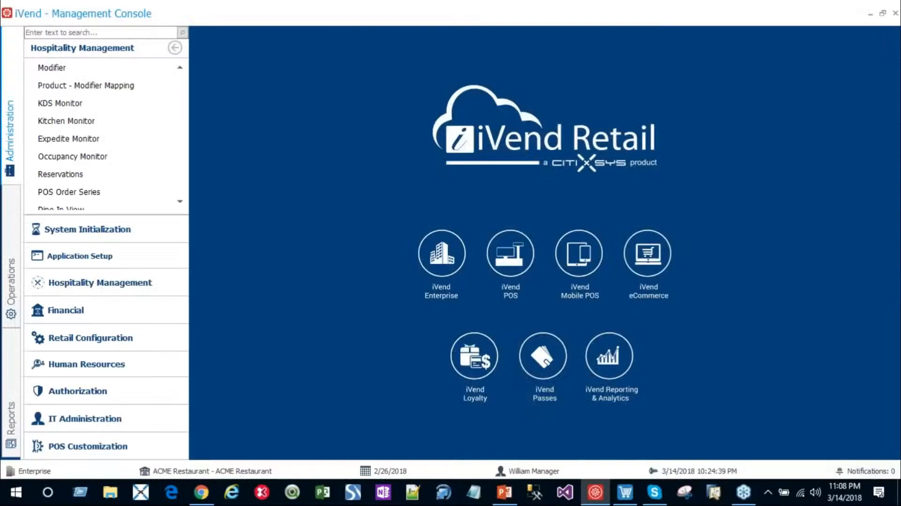
Step: View the Expedite Monitor and the Occupancy Monitor, closing each, and look through the remaining Hospitality Management options
left_click(61, 140)
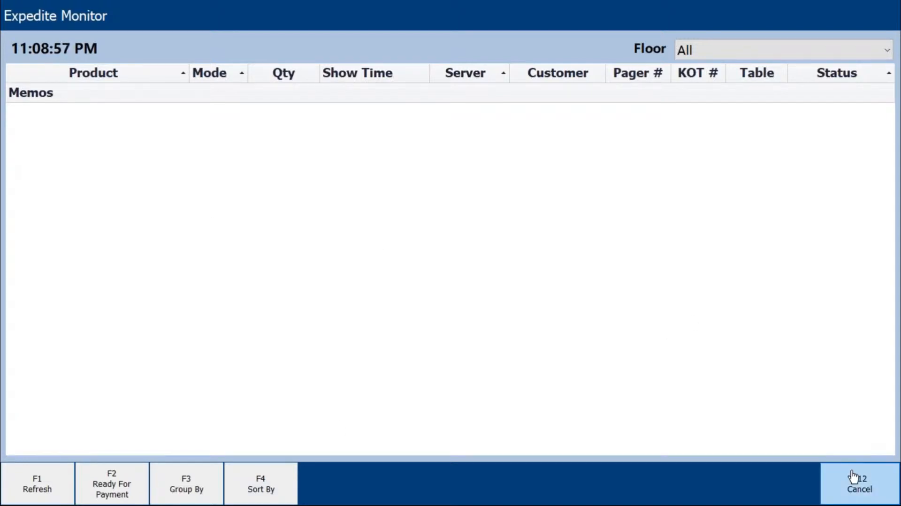
left_click(854, 477)
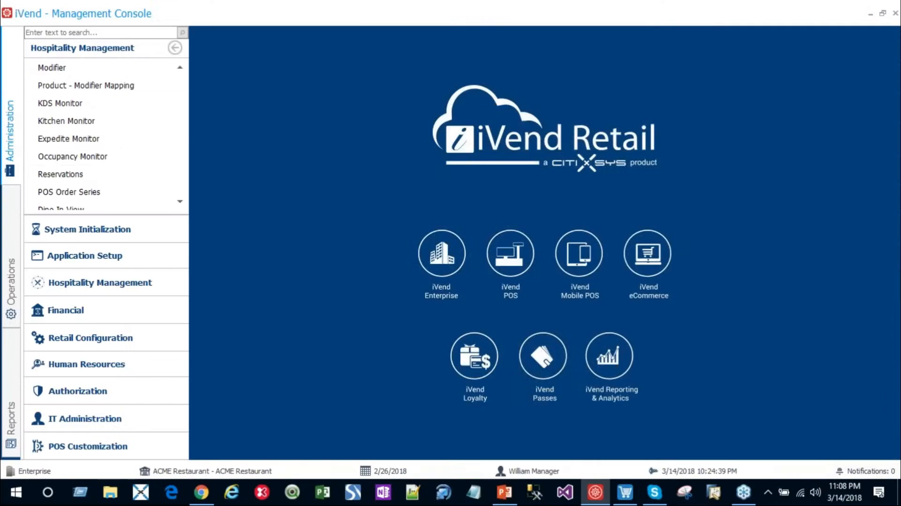
left_click(53, 159)
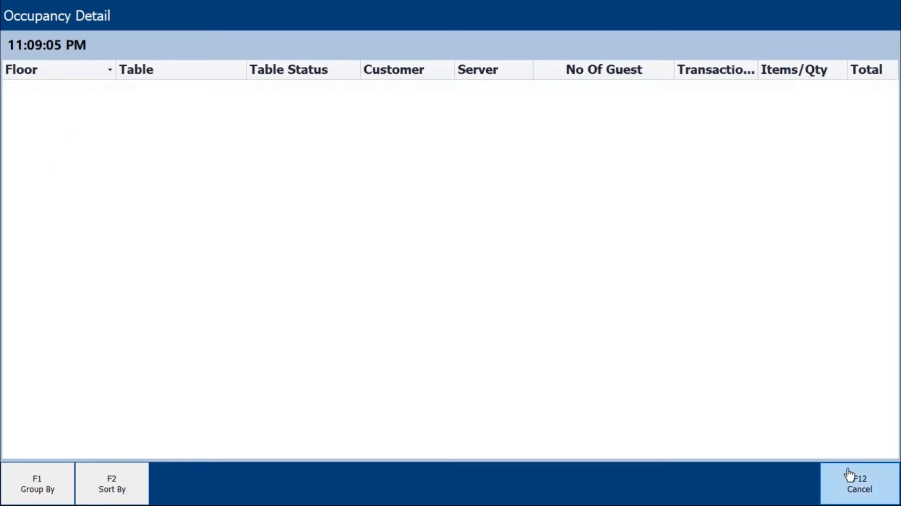
left_click(850, 475)
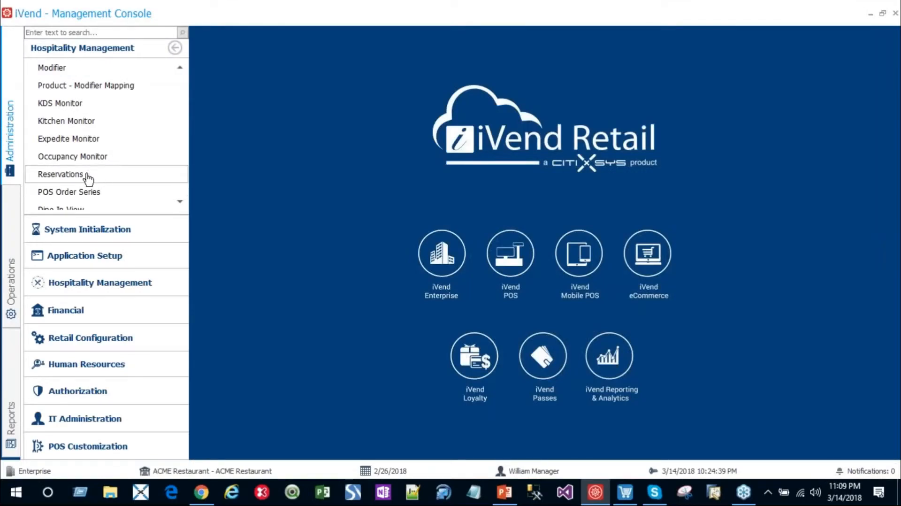
scroll(181, 206, "down", 3)
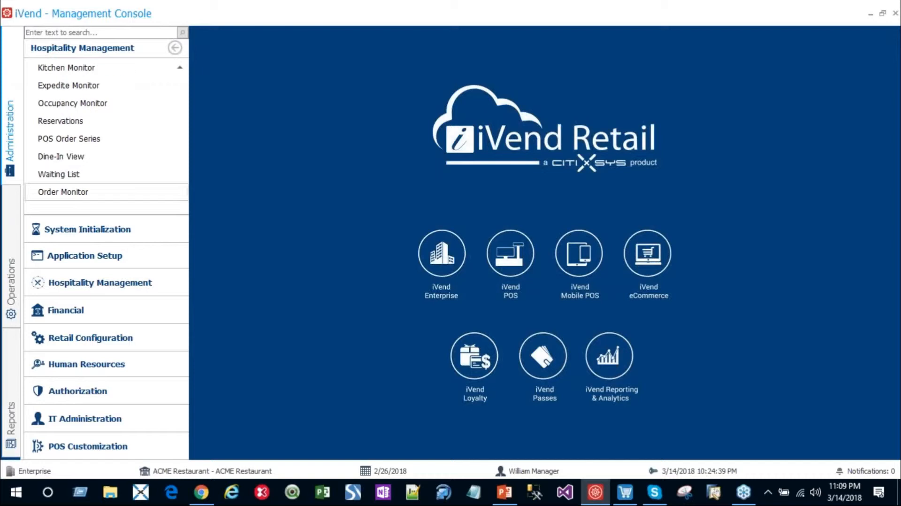
Step: View the Dine-In View floor layout and the Waiting List Detail, closing each without adding a guest
left_click(76, 159)
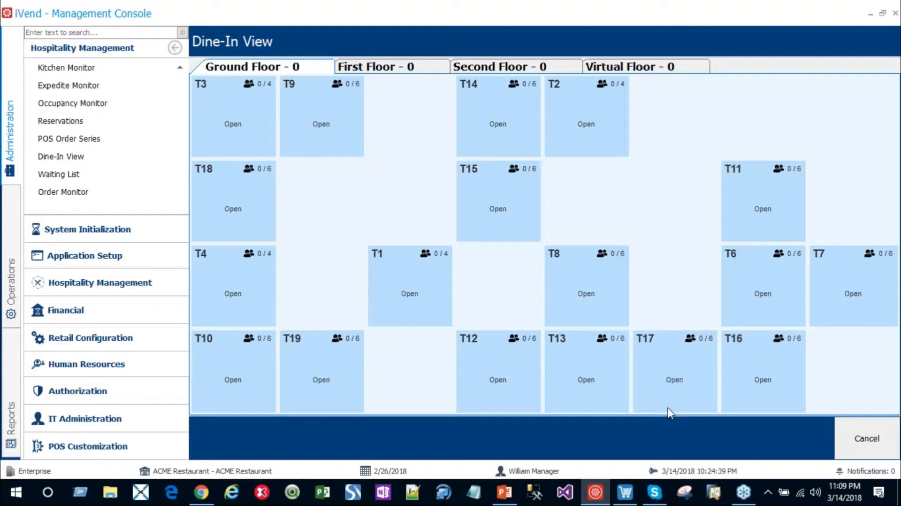
left_click(863, 443)
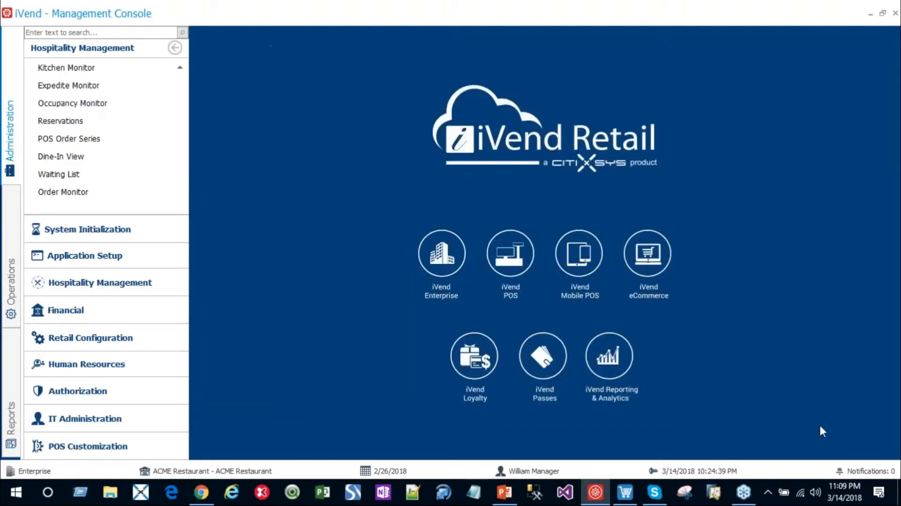
left_click(52, 174)
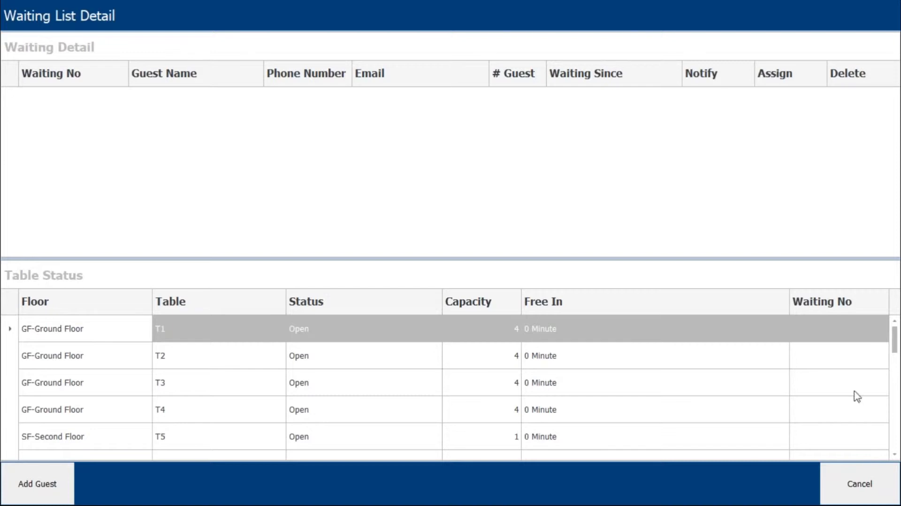
left_click(853, 479)
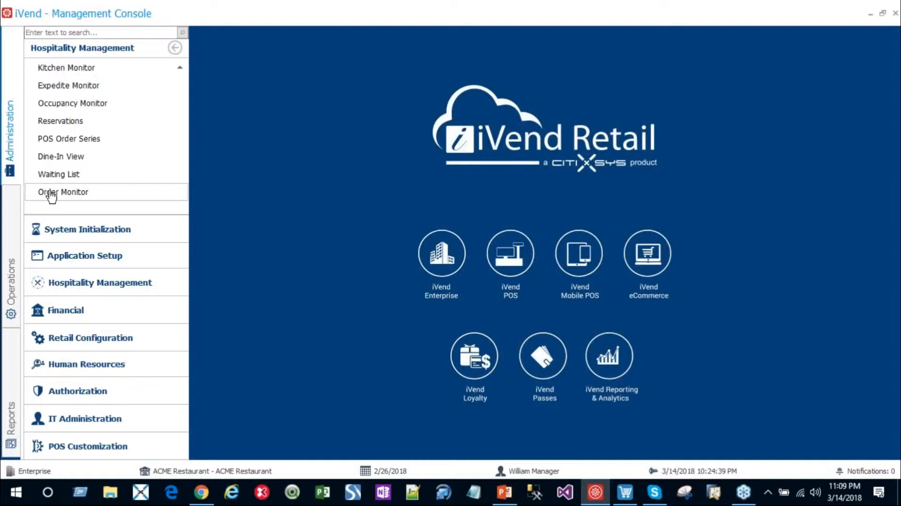
Step: View the Order Monitor's Ready Orders board twice, closing it each time, and return to the start of the Hospitality Management options
left_click(51, 193)
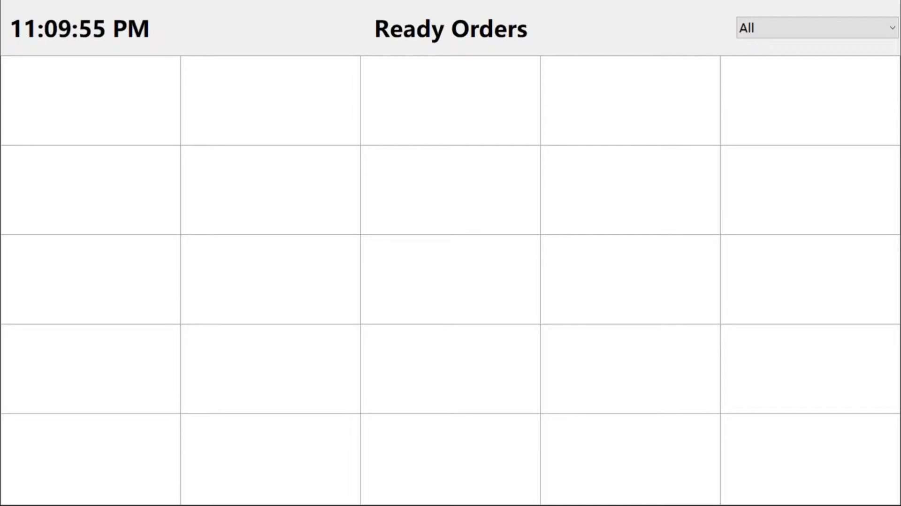
key("Escape")
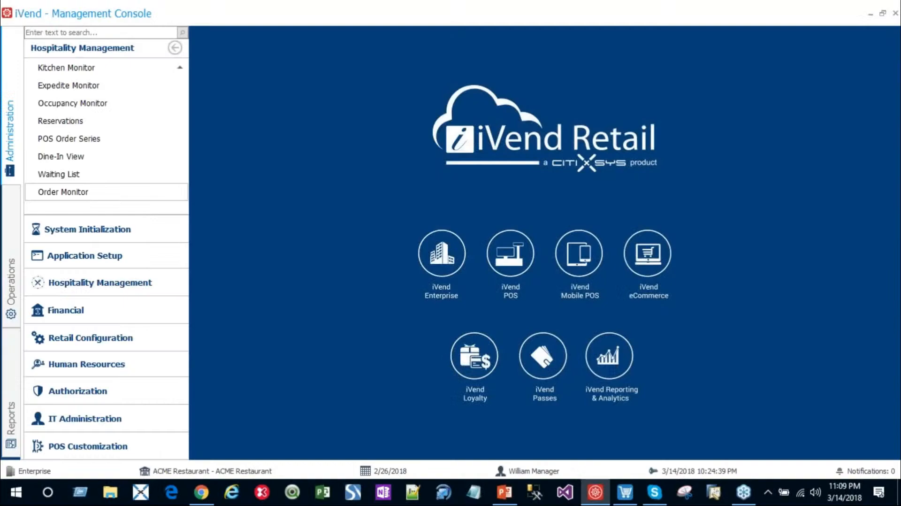
left_click(84, 194)
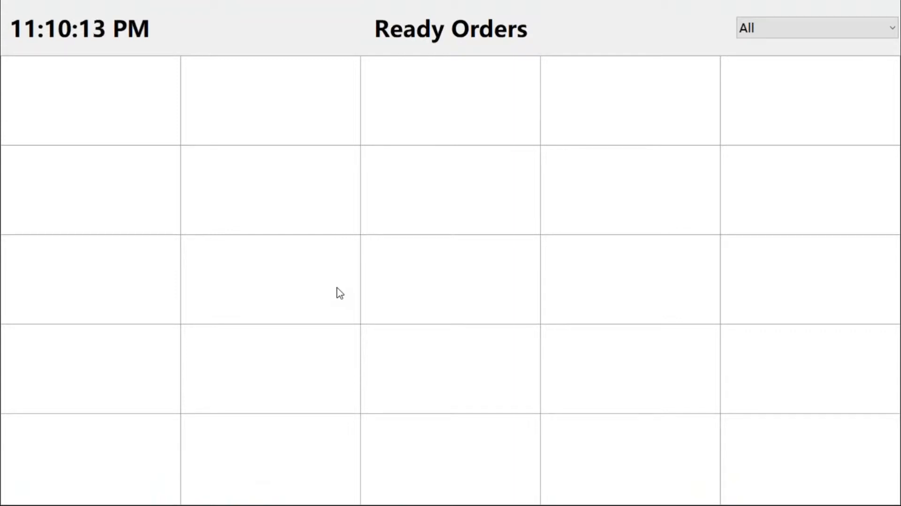
key("Escape")
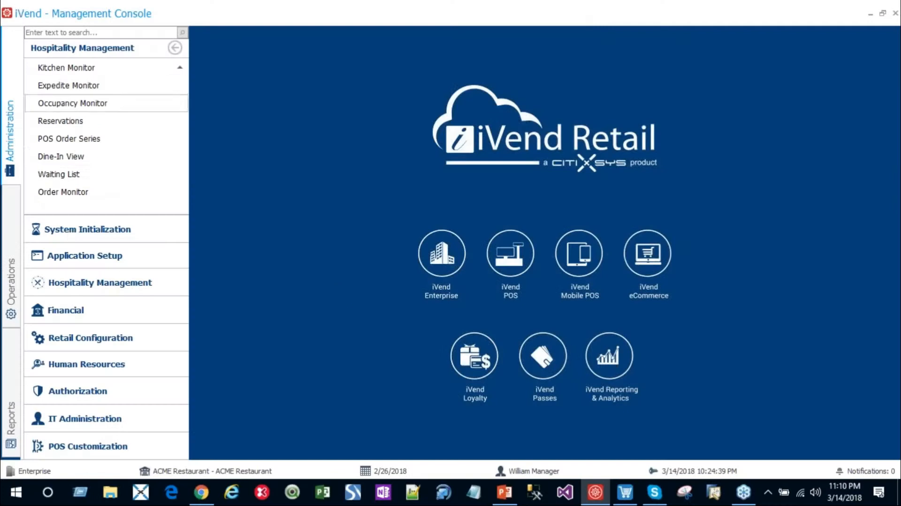
scroll(72, 140, "up", 5)
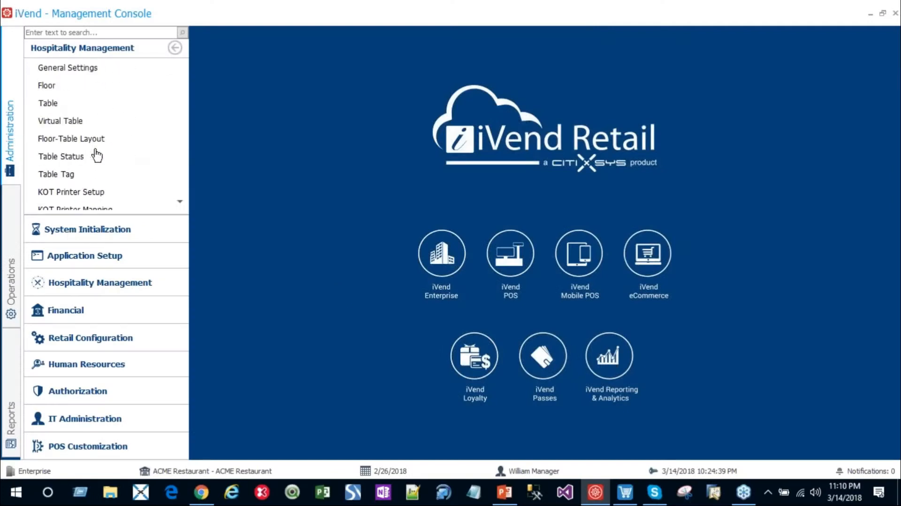
Step: Switch to the iVend Retail - Point of Sale window
mouse_move(631, 496)
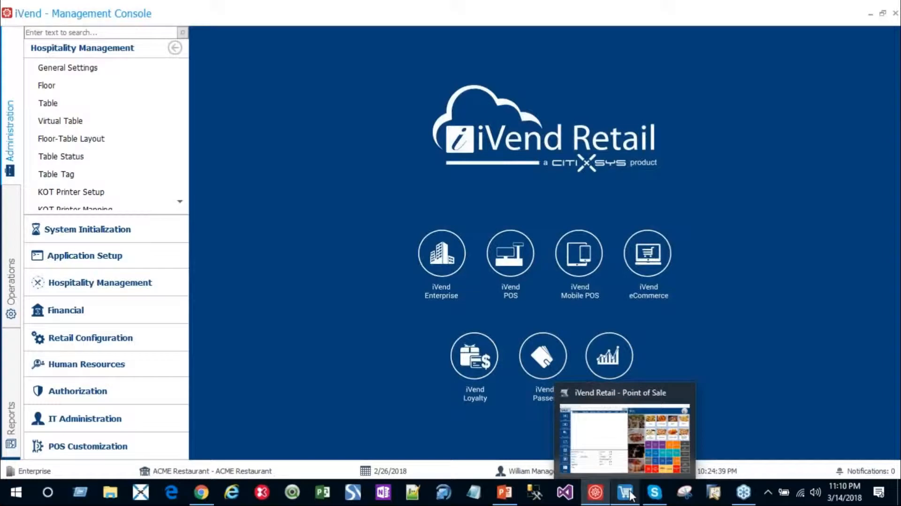
left_click(631, 495)
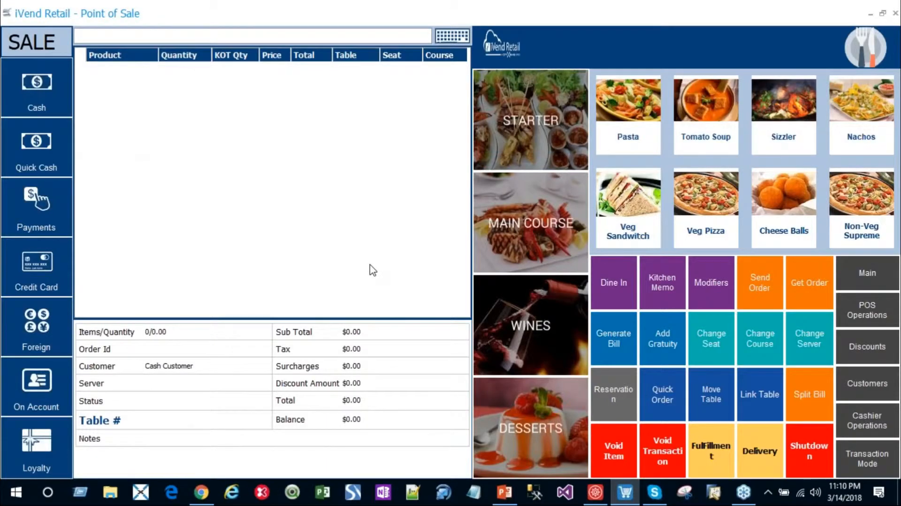
left_click(884, 16)
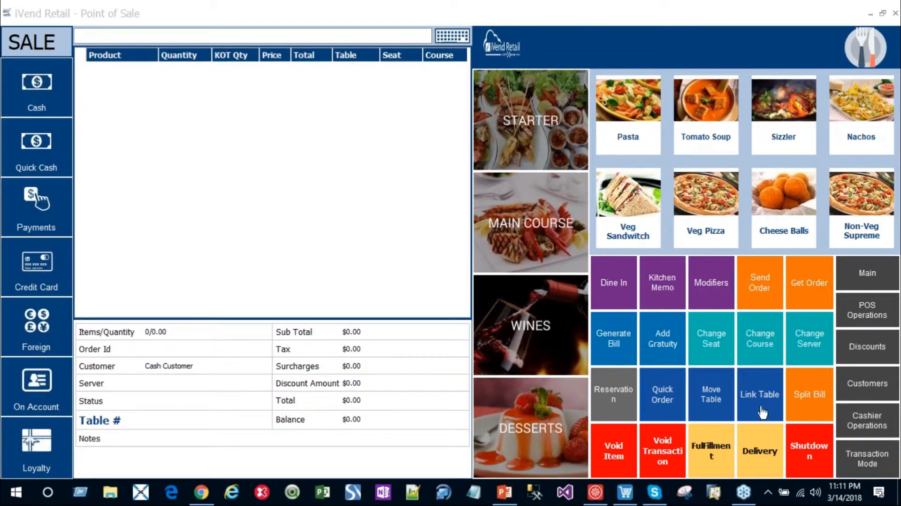
Step: Look through the POS Operations, Discounts, Customers, Cashier Operations and Transaction Mode functions and return to the Main set
left_click(867, 315)
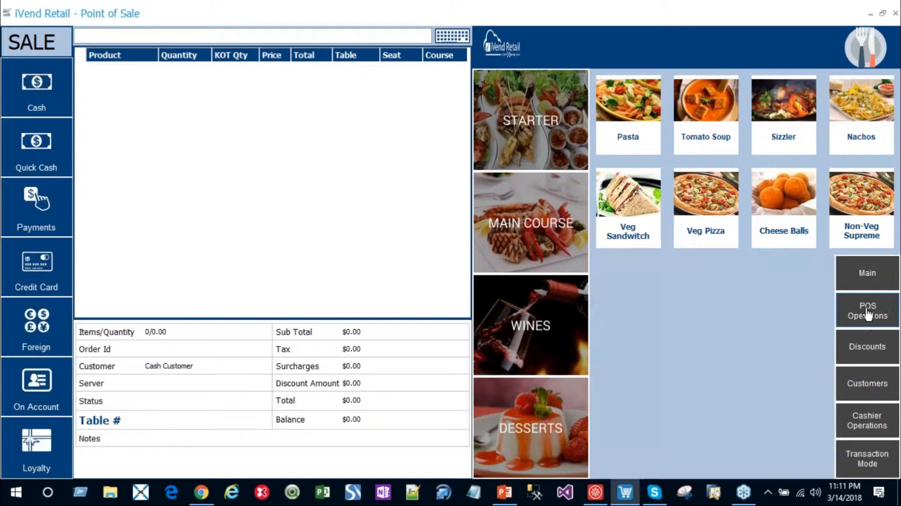
left_click(867, 349)
left_click(865, 388)
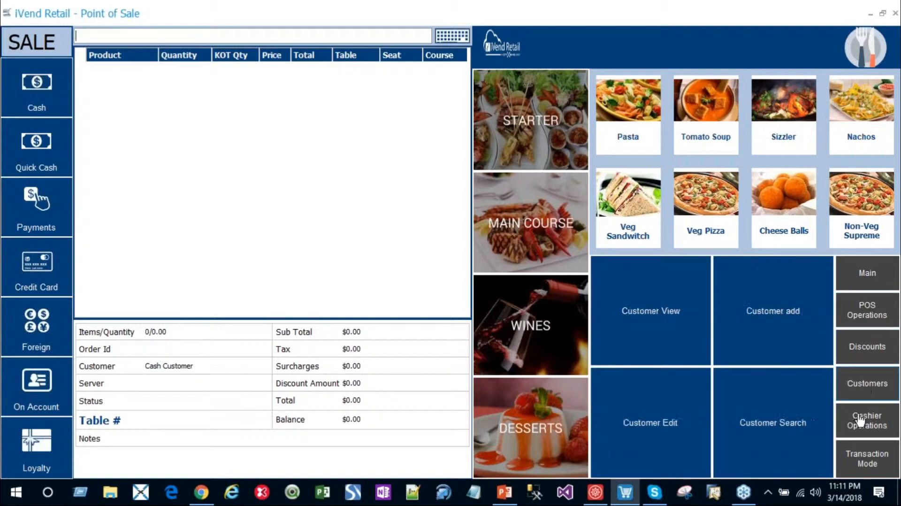
left_click(868, 421)
left_click(868, 456)
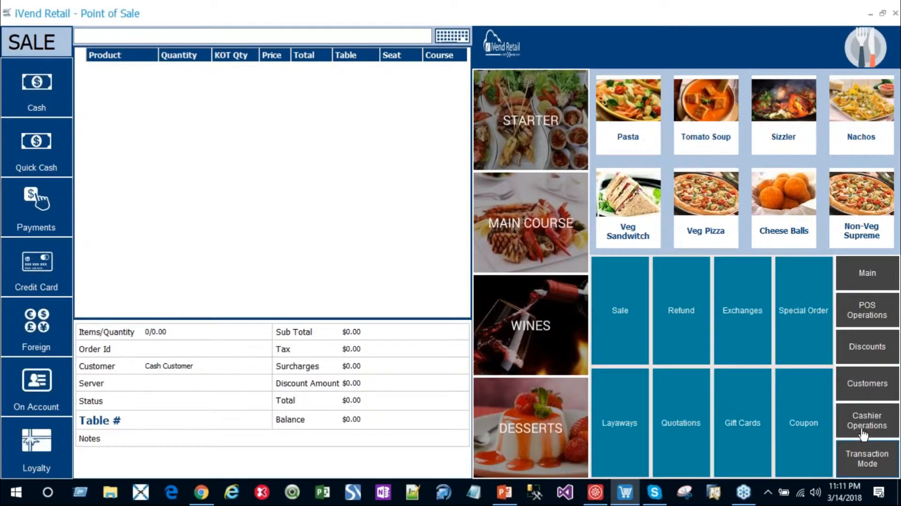
left_click(862, 277)
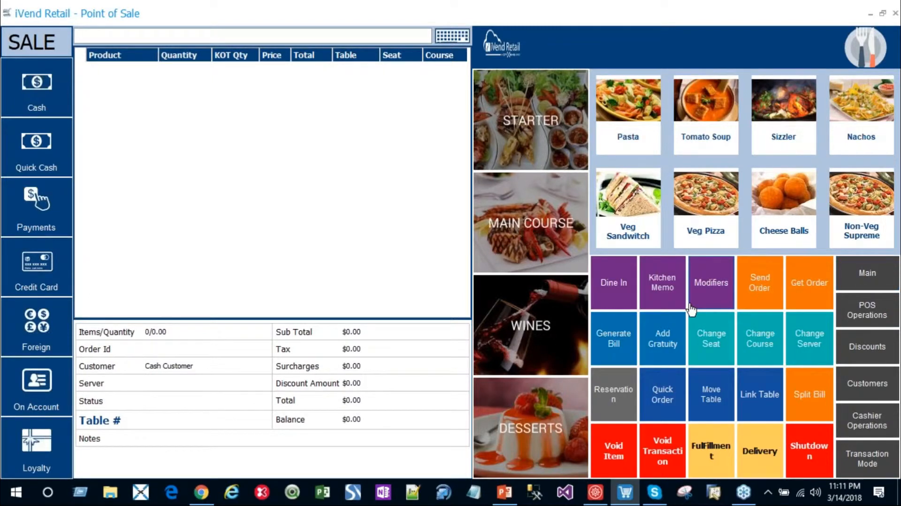
Step: Create an Eat-In dine-in order for table T9 on the Ground Floor
left_click(612, 292)
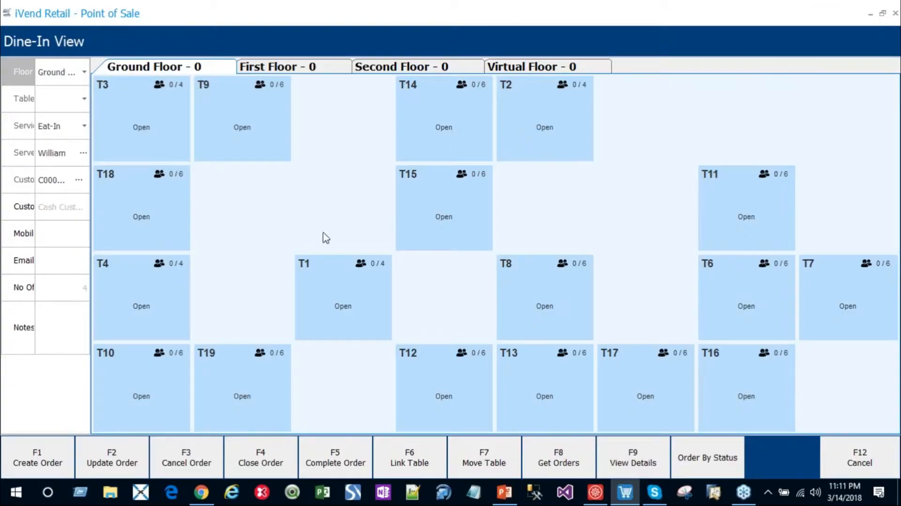
left_click(247, 143)
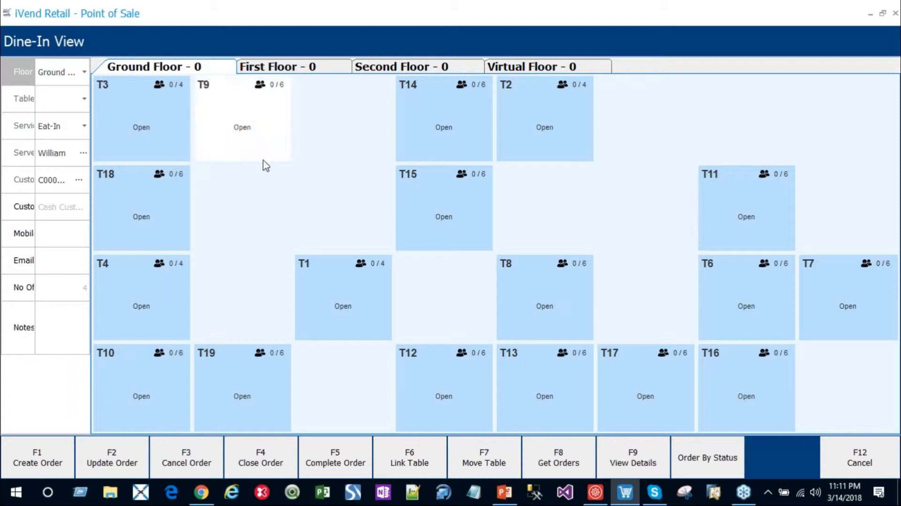
left_click(34, 457)
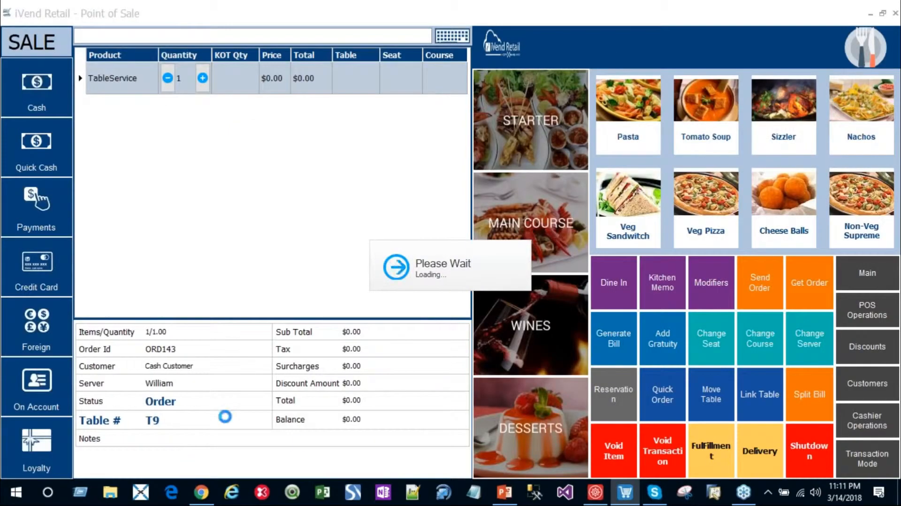
Step: Add Pasta to the T9 order and assign it to Seat 2 and Course 1
left_click(610, 131)
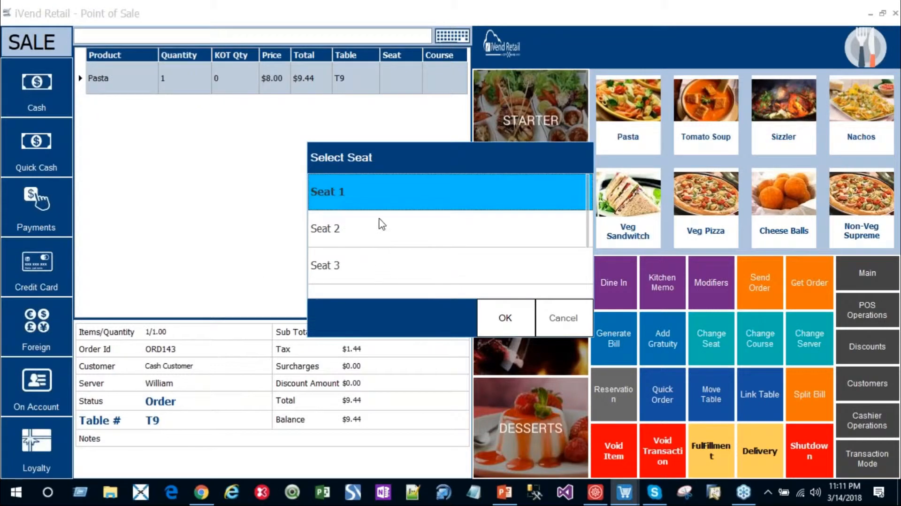
left_click(373, 240)
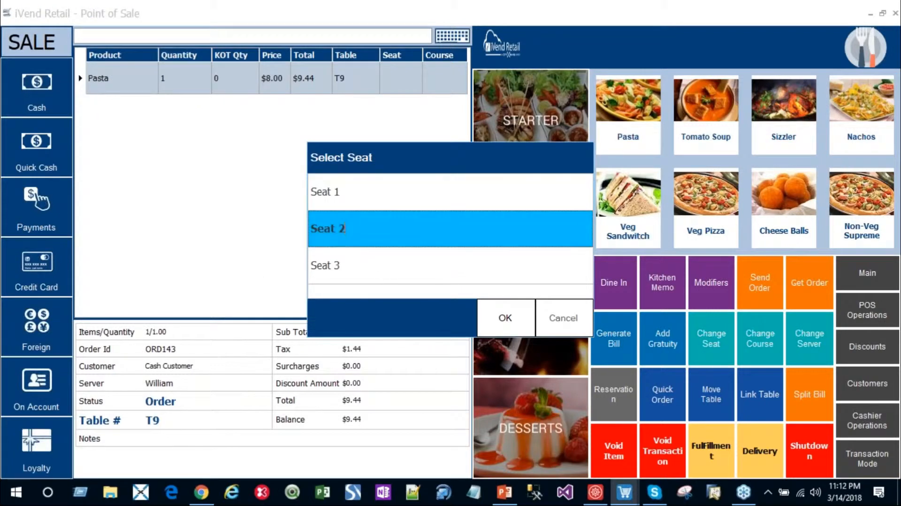
left_click(497, 321)
left_click(349, 241)
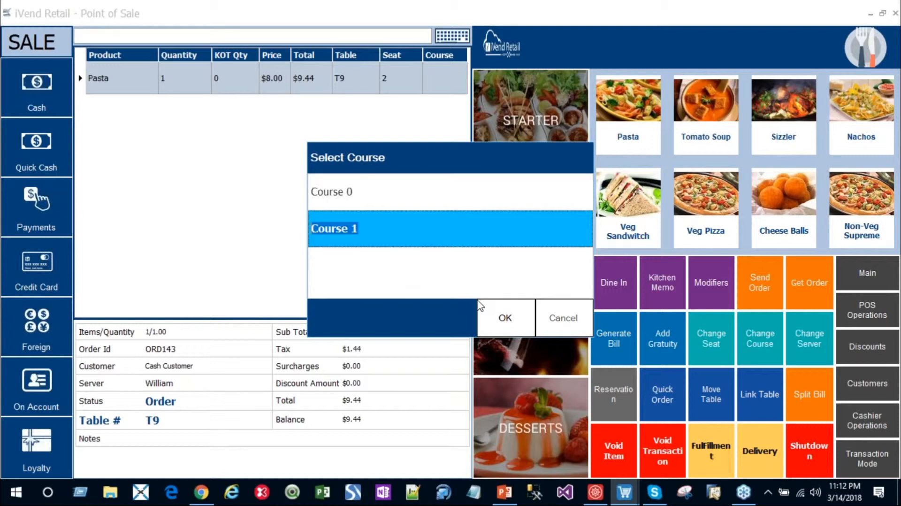
left_click(501, 320)
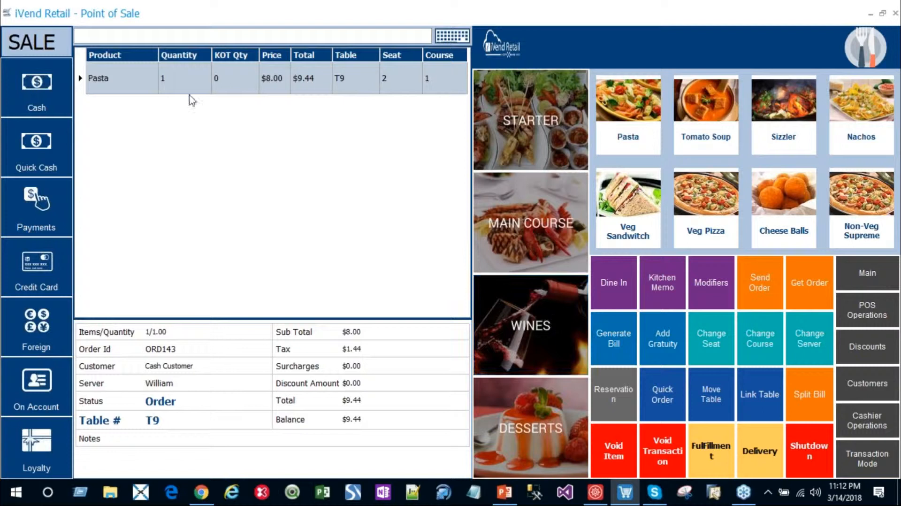
Step: Start a kitchen memo for the Pasta and insert the predefined Onion memo
left_click(660, 284)
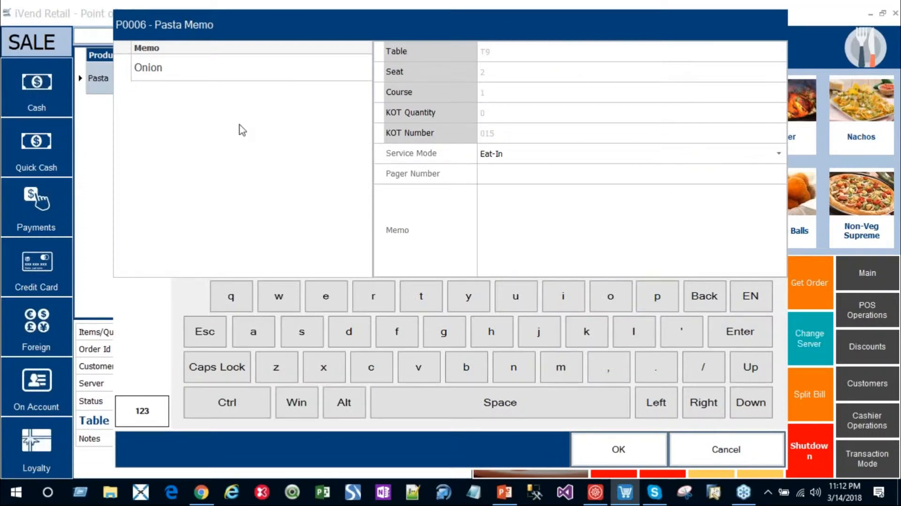
left_click(526, 206)
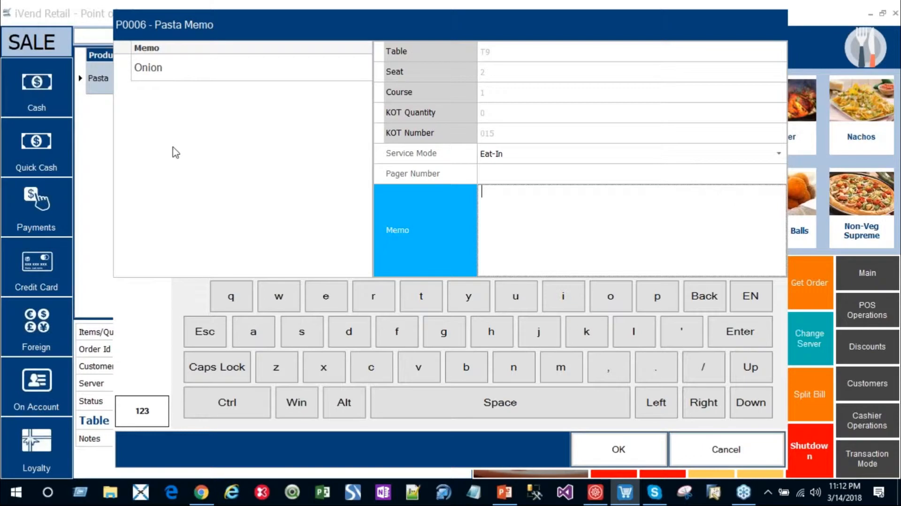
left_click(169, 78)
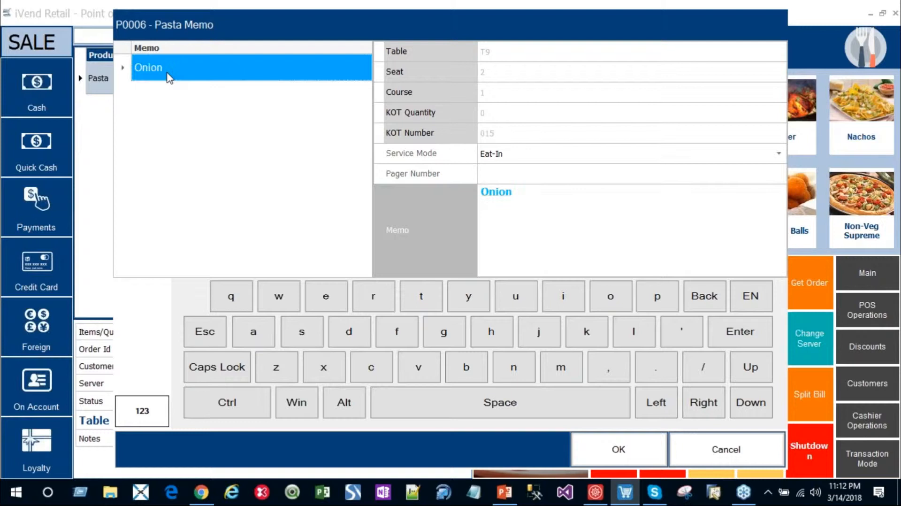
Step: Edit the Pasta memo to read "no Onion, less spicy" and save it
left_click(522, 202)
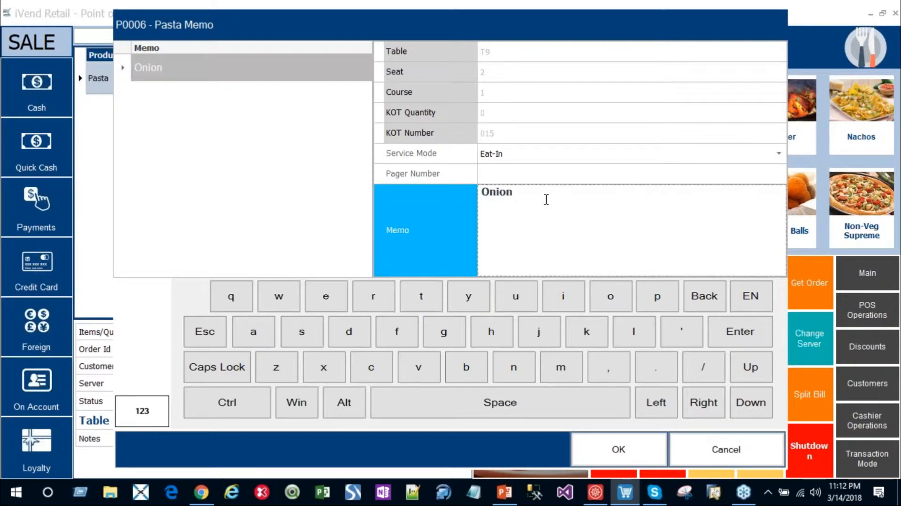
key("Left")
key("Left")
key("Left")
key("Left")
key("Left")
key("Left")
type("no")
key("BackSpace")
key("BackSpace")
left_click(530, 195)
type("no")
left_click(554, 189)
type(", less spicy")
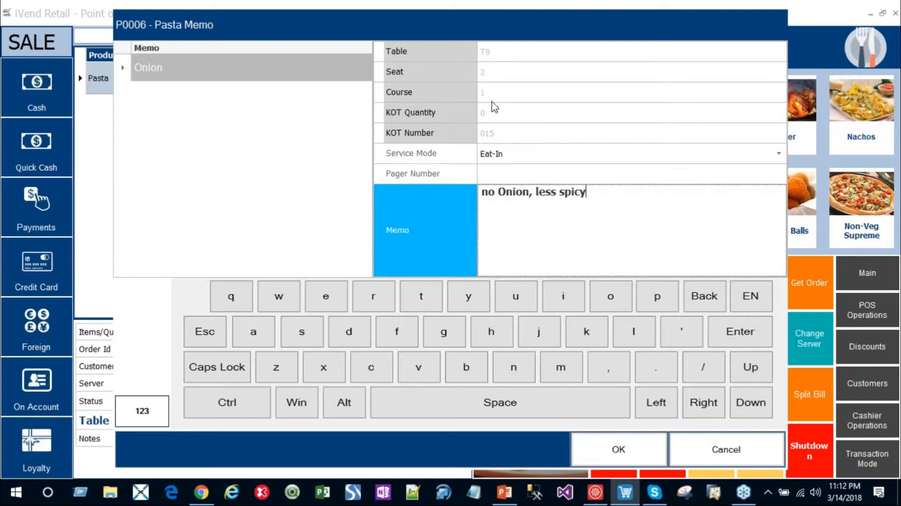
left_click(619, 450)
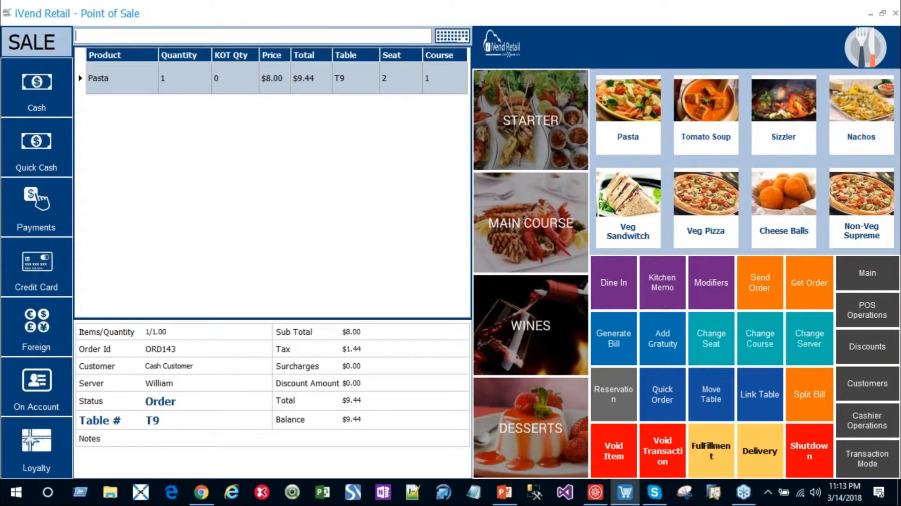
Step: Add Veg Pizza to the order with Onion removed and Black Olive added to its toppings, keeping Thick Crust
left_click(714, 195)
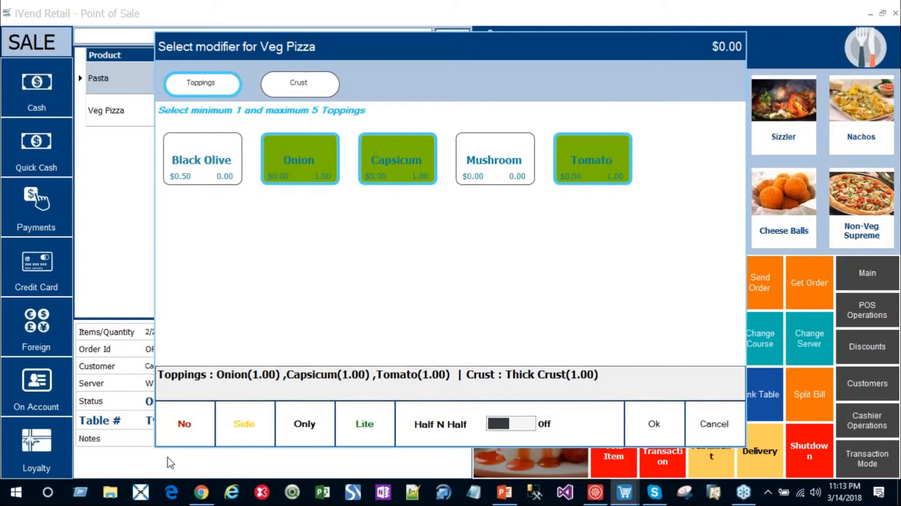
left_click(186, 427)
left_click(302, 174)
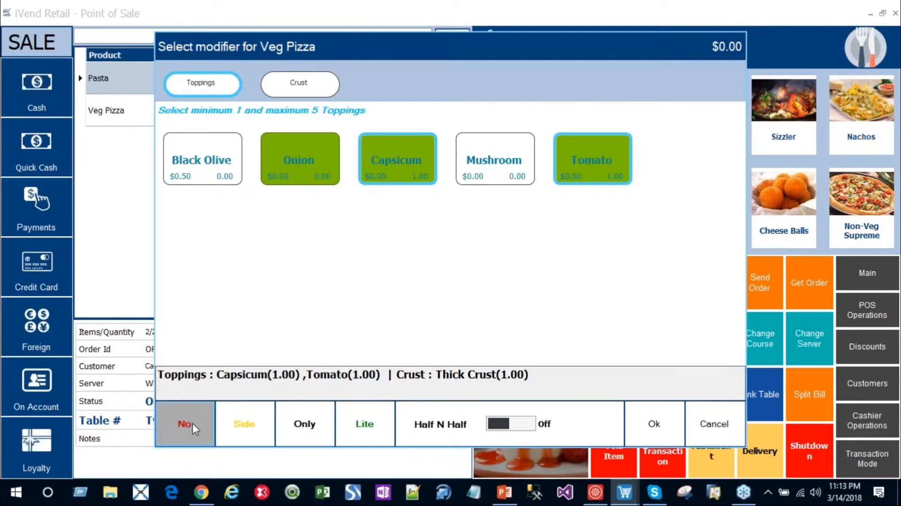
left_click(205, 152)
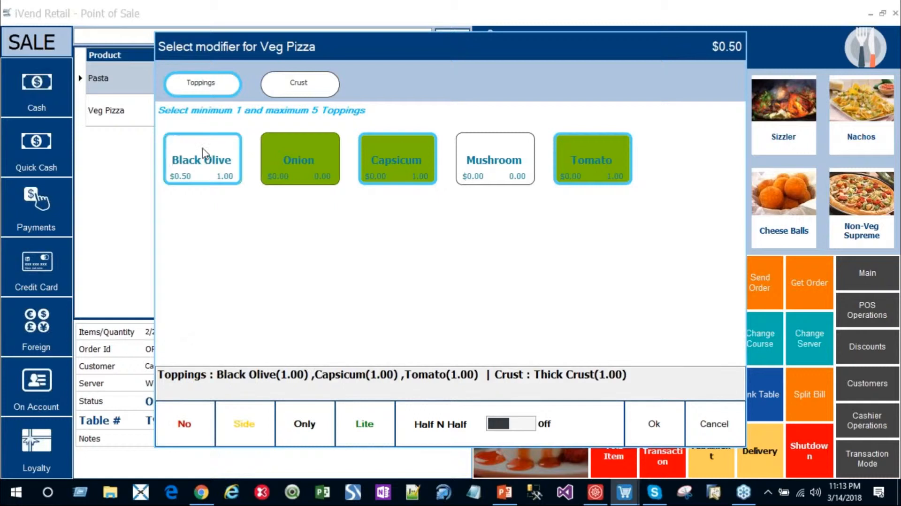
left_click(294, 90)
left_click(196, 83)
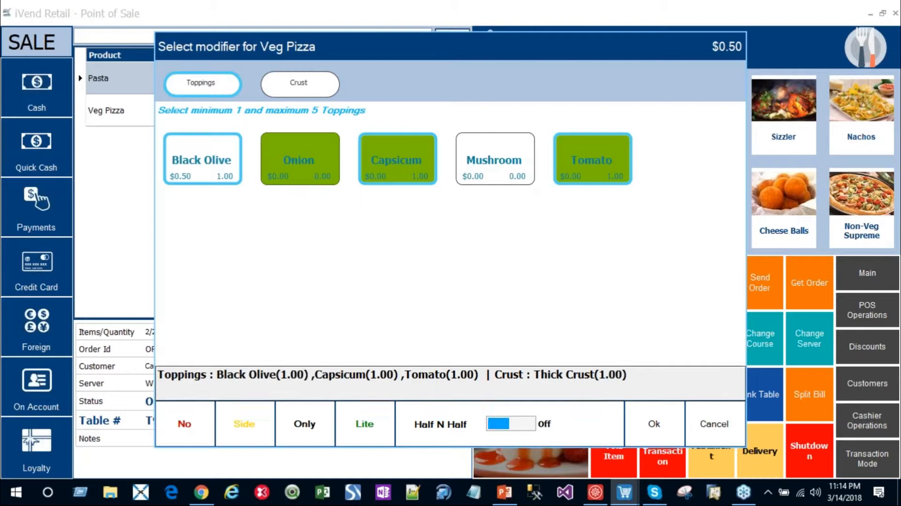
left_click(650, 427)
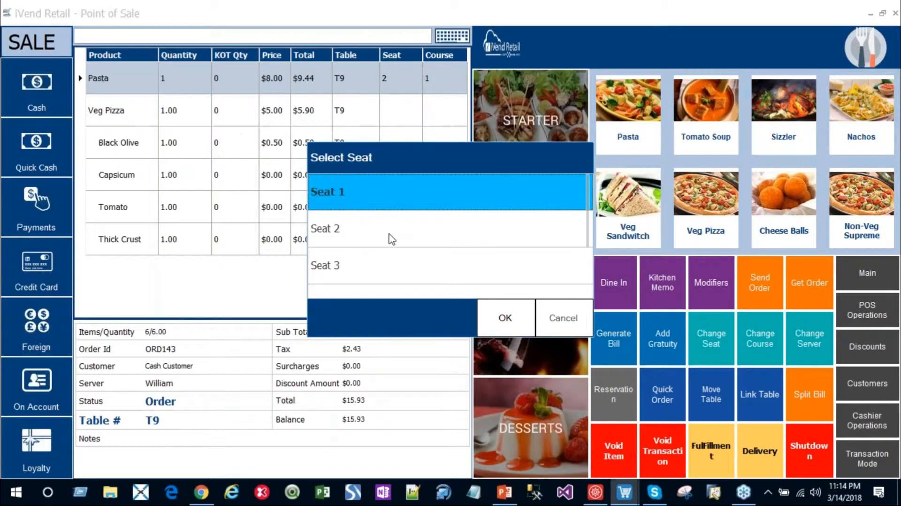
Step: Assign the Veg Pizza in the T9 order to Seat 2 and Course 1
left_click(390, 234)
left_click(493, 317)
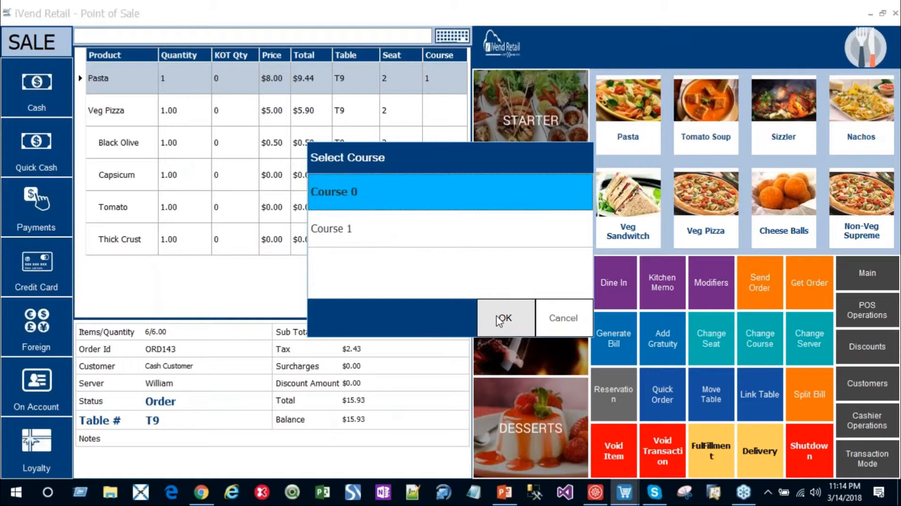
left_click(389, 237)
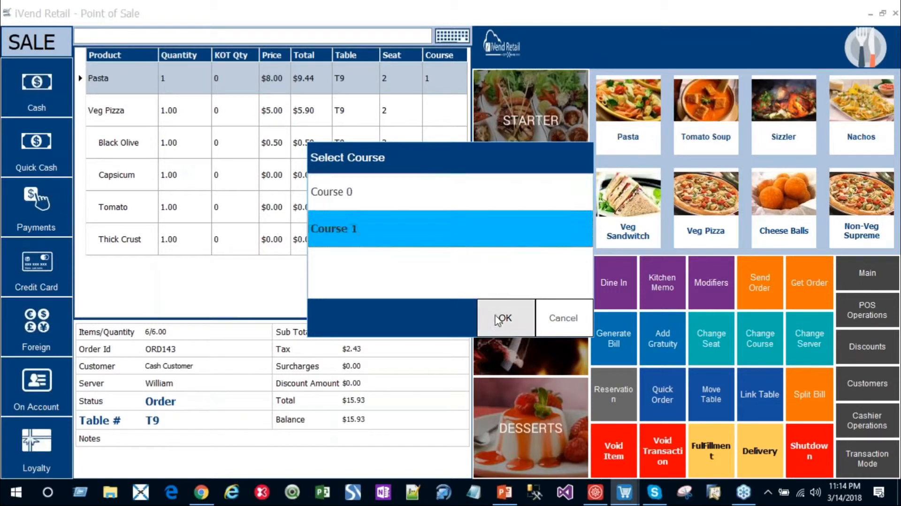
left_click(499, 317)
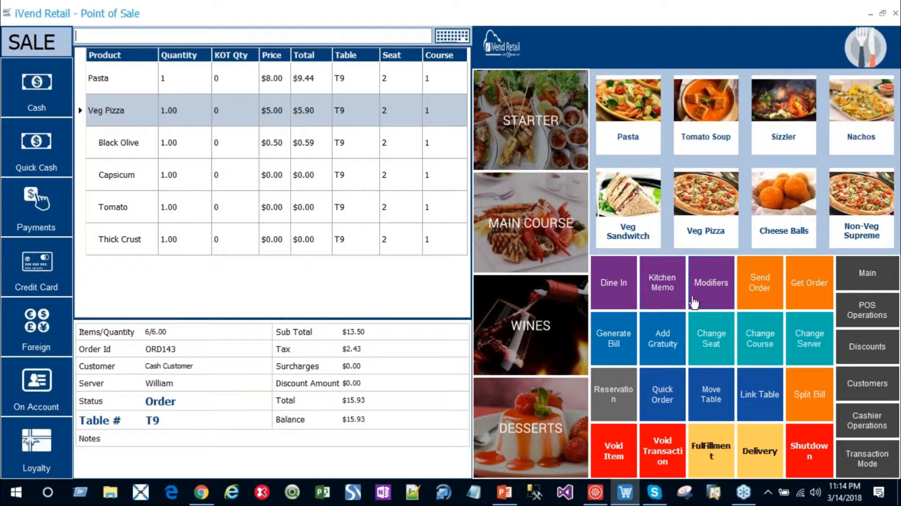
Step: Send all courses of the T9 order to the kitchen, saving the two ticket printouts to the Desktop as kot1 and kot2
left_click(764, 290)
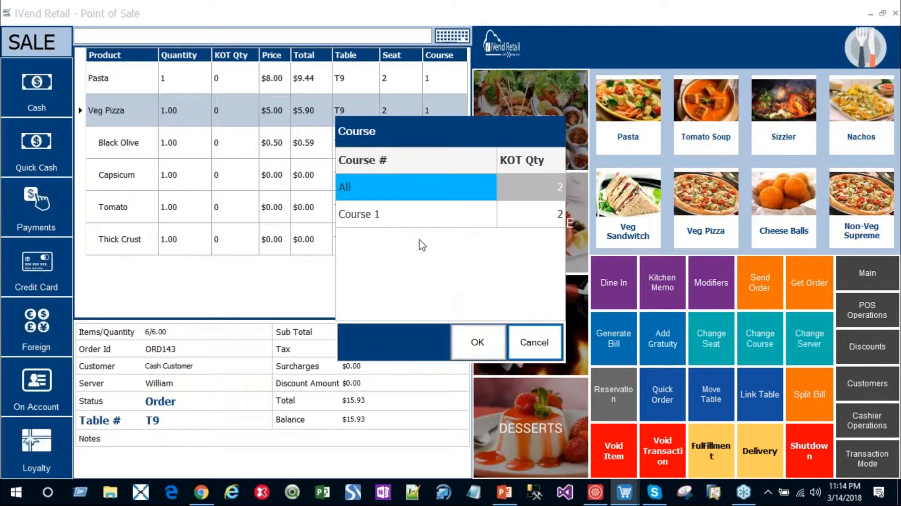
left_click(476, 338)
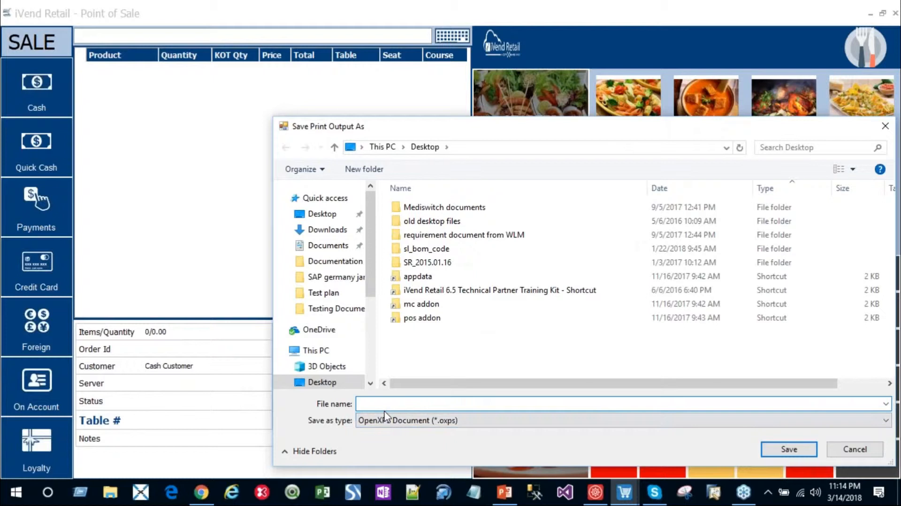
type("kot1")
left_click(779, 451)
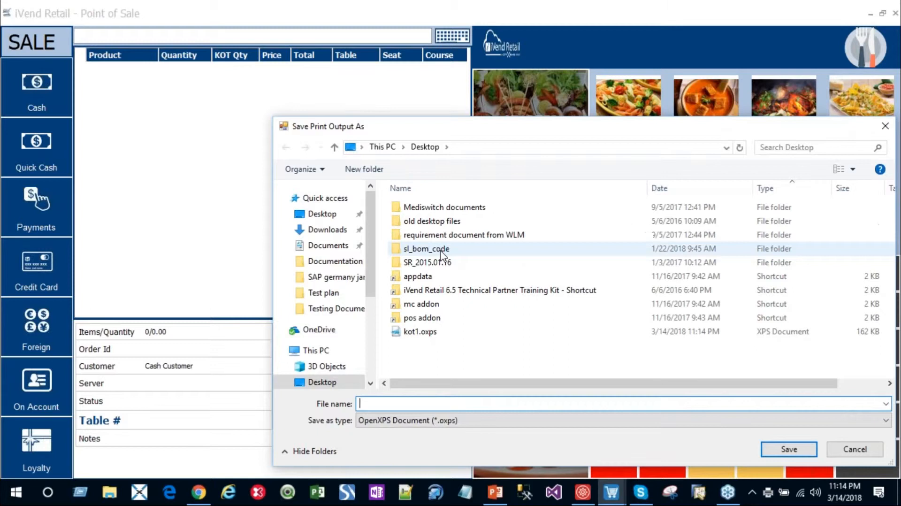
type("kot2")
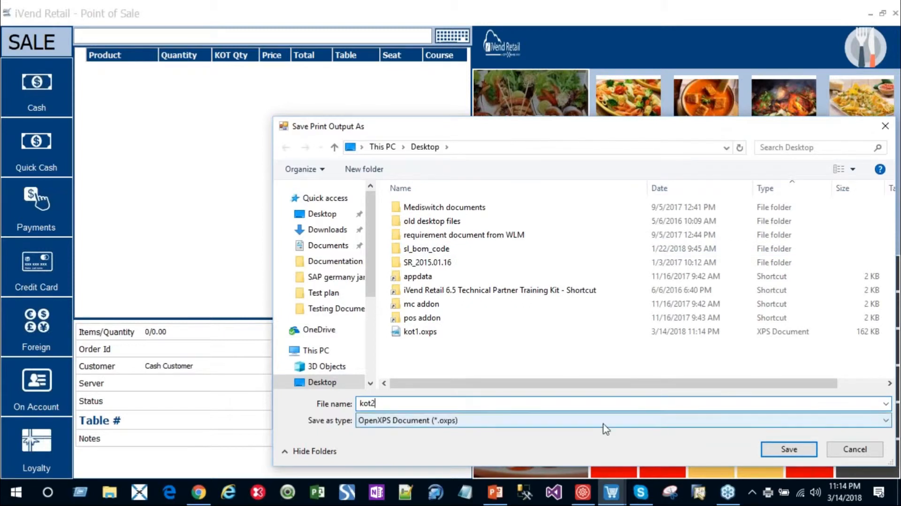
left_click(775, 446)
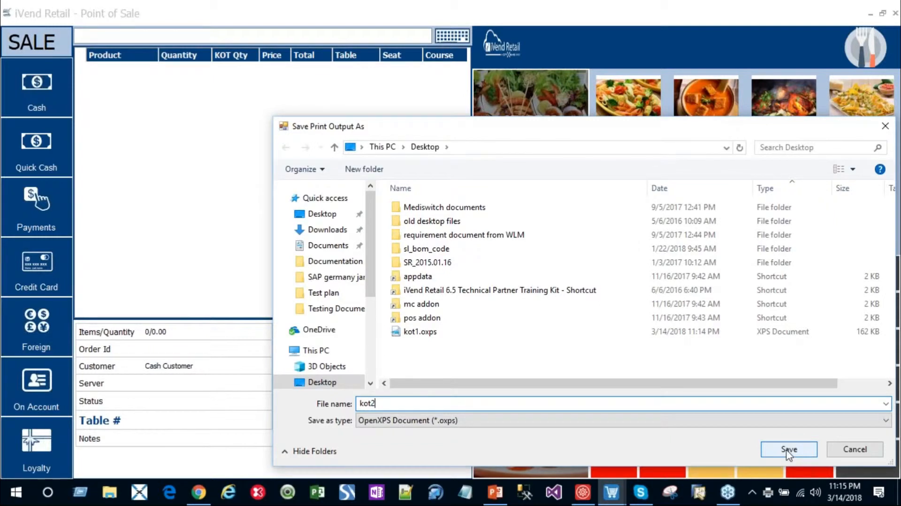
left_click(787, 449)
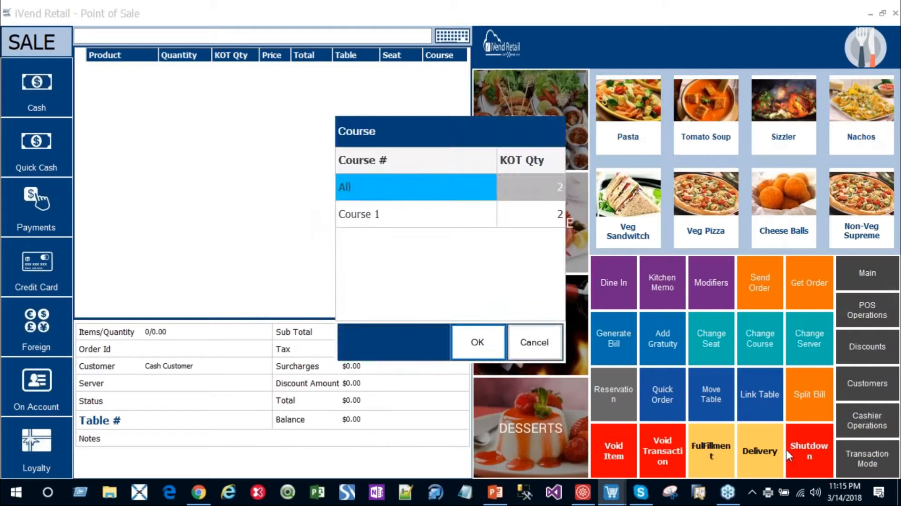
left_click(479, 345)
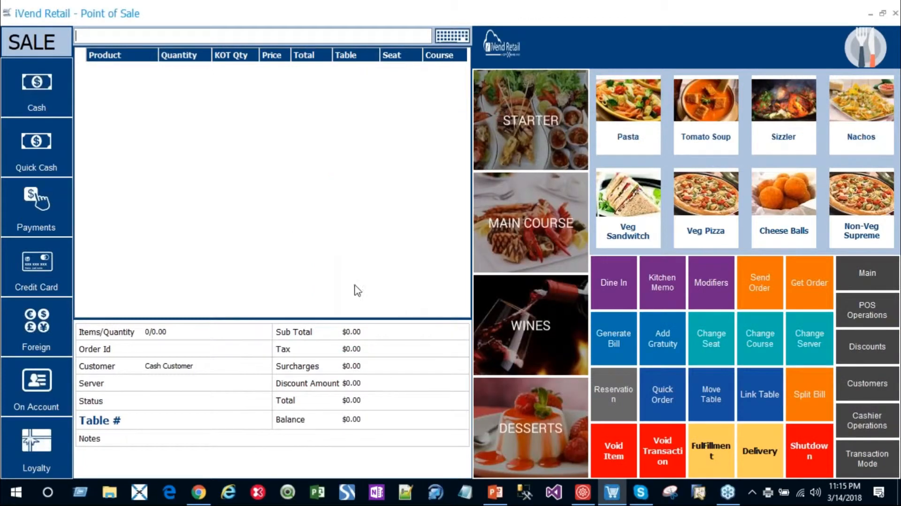
left_click(888, 284)
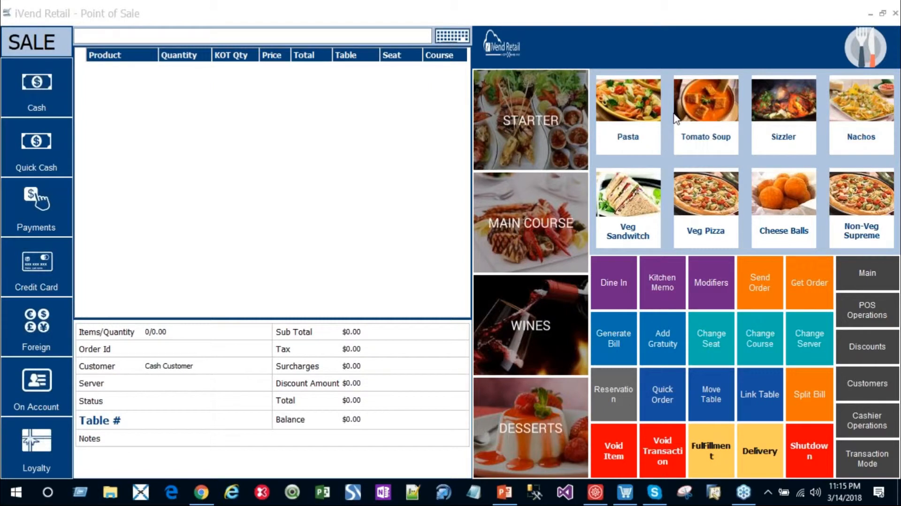
Step: Switch to the desktop and review the kitchen tickets kot1.oxps and kot2.oxps one after the other, closing each
left_click(870, 17)
left_click(870, 17)
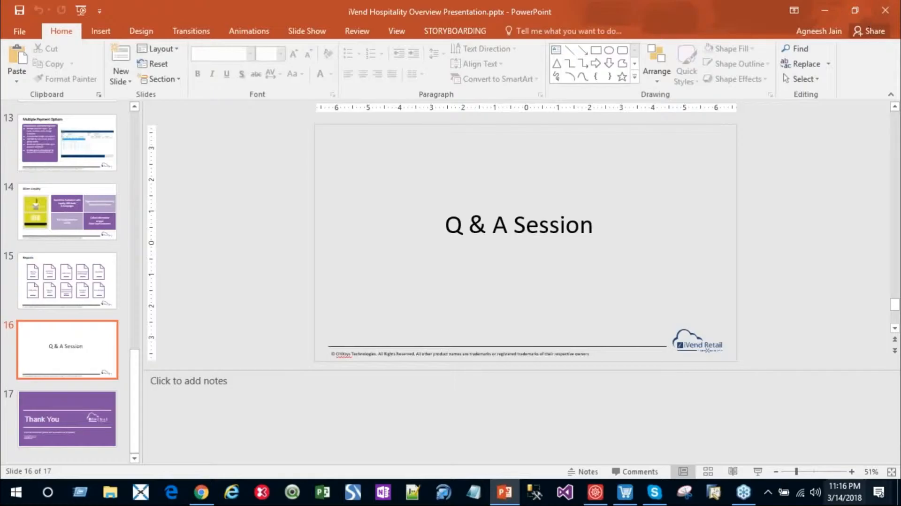
left_click(899, 491)
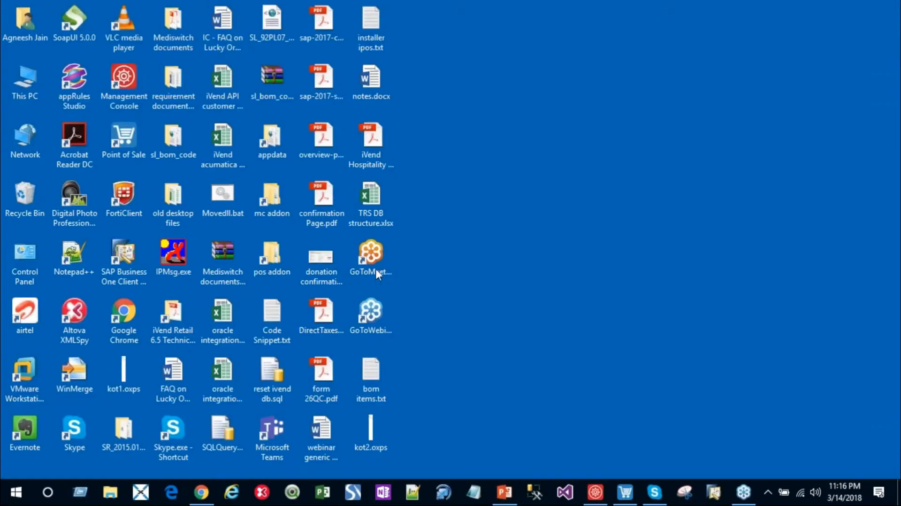
left_click(117, 380)
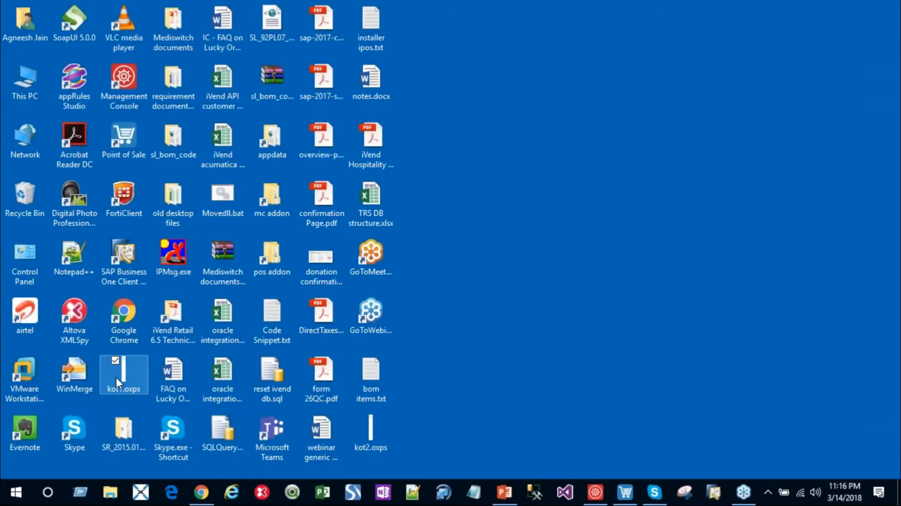
double_click(116, 377)
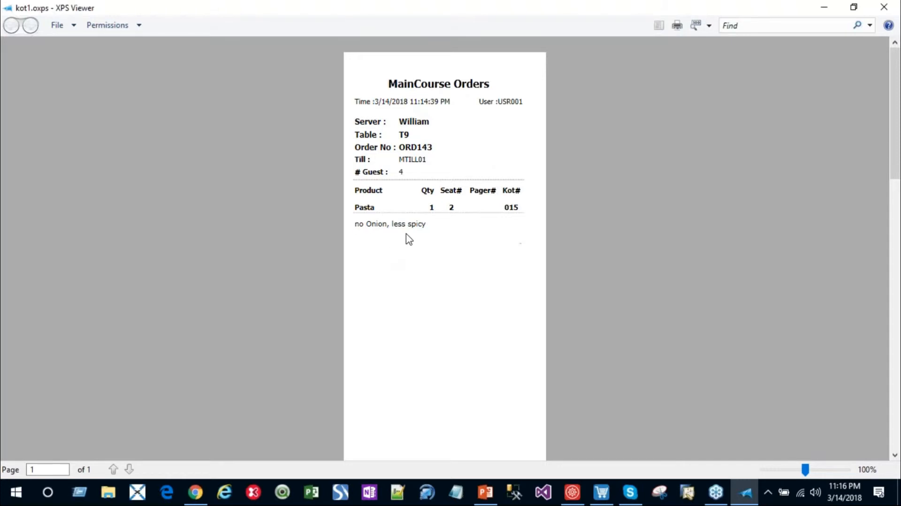
left_click(883, 7)
double_click(362, 440)
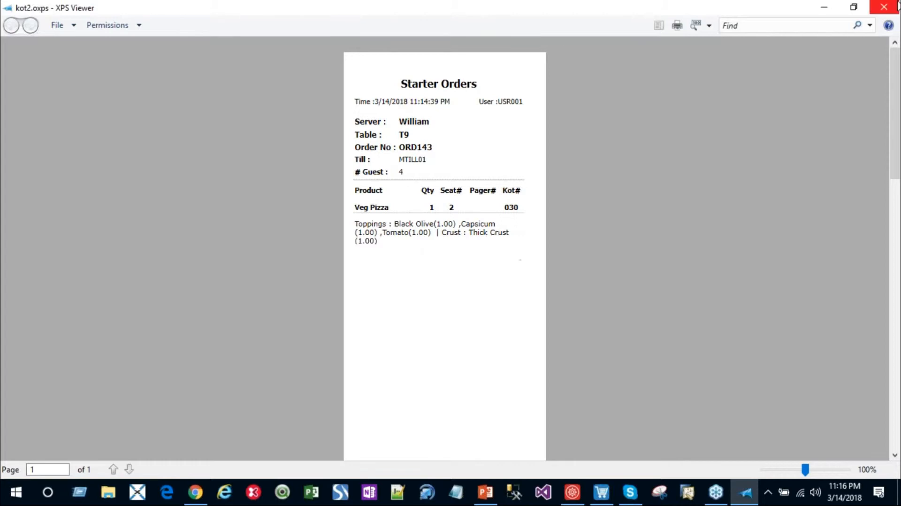
left_click(884, 7)
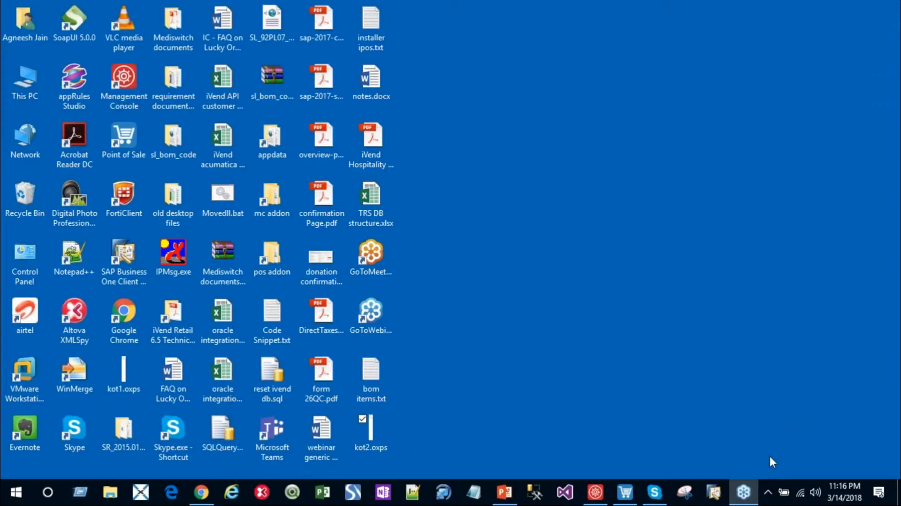
Step: Switch to the iVend Management Console and mark the T9 order's Pasta and Veg Pizza as In Process in the Kitchen Monitor
left_click(628, 494)
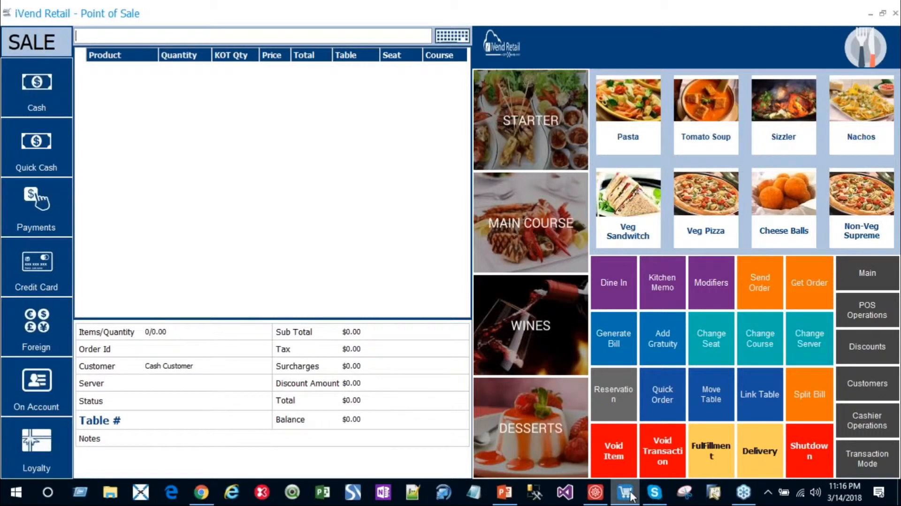
left_click(594, 494)
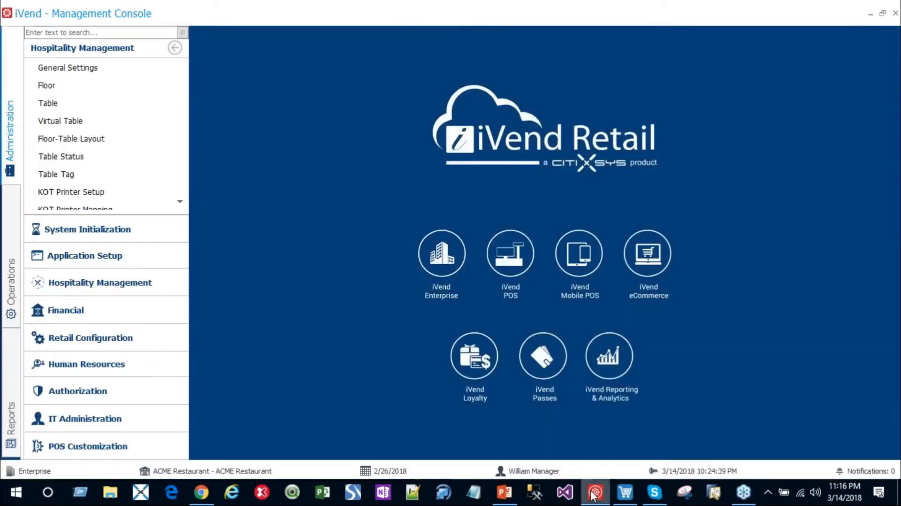
scroll(89, 157, "down", 2)
scroll(90, 160, "down", 4)
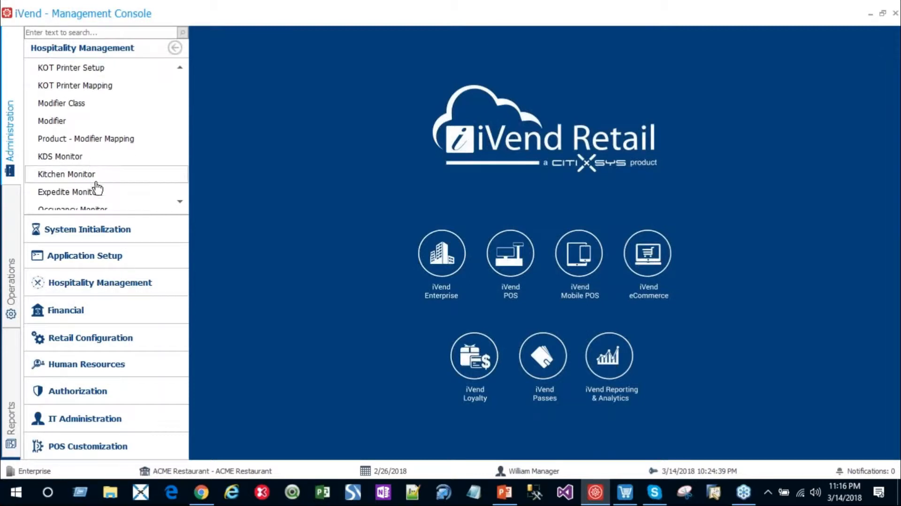
left_click(94, 176)
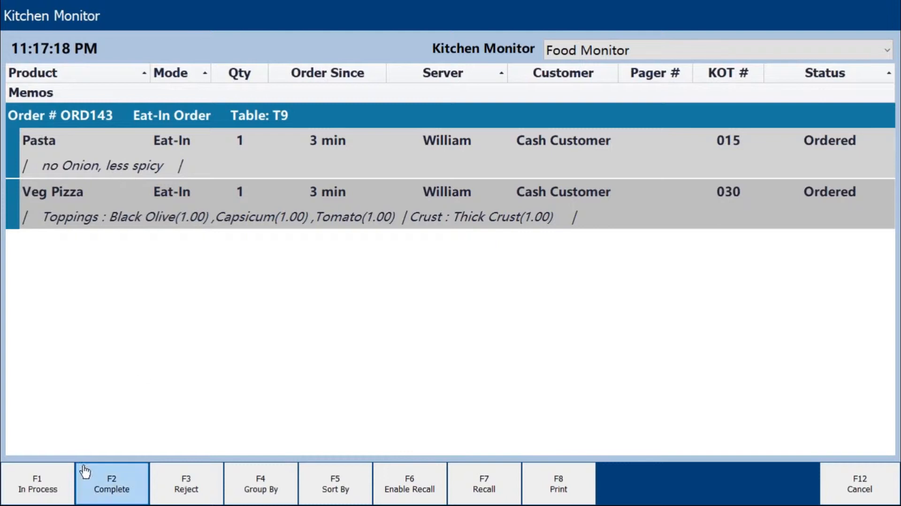
left_click(51, 489)
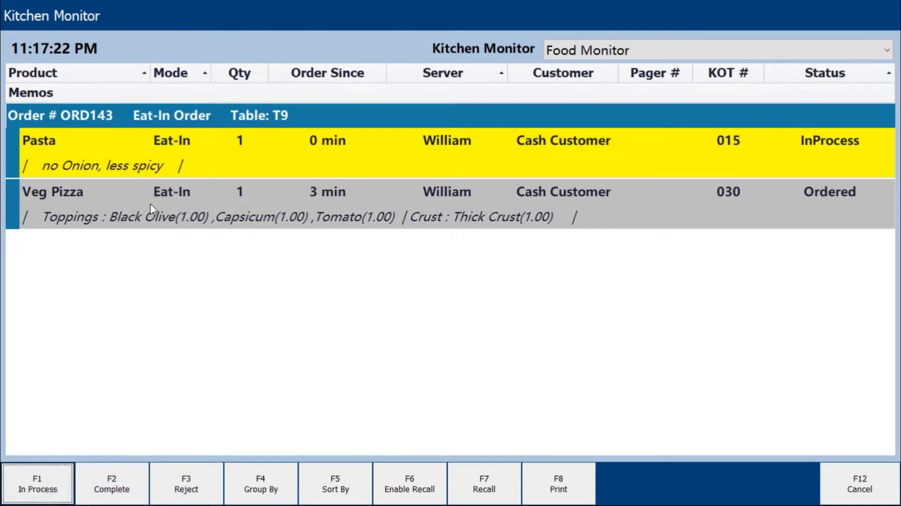
left_click(151, 205)
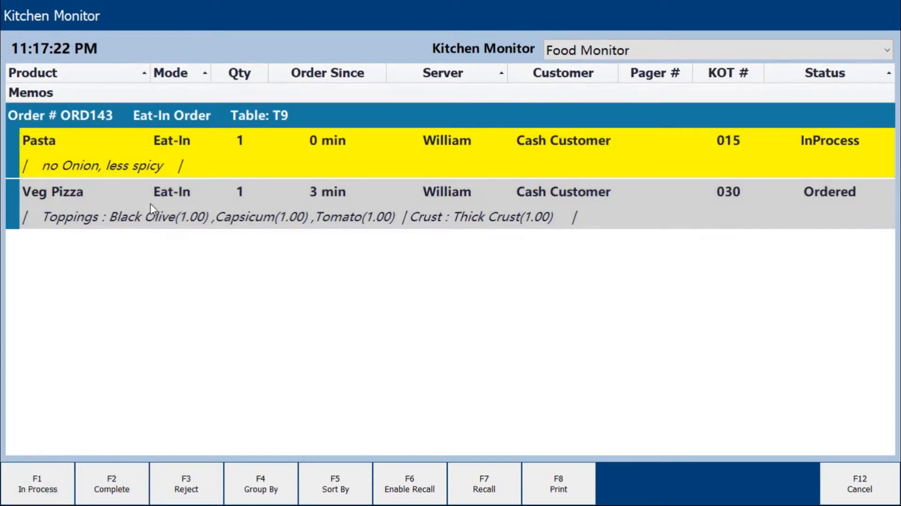
left_click(58, 485)
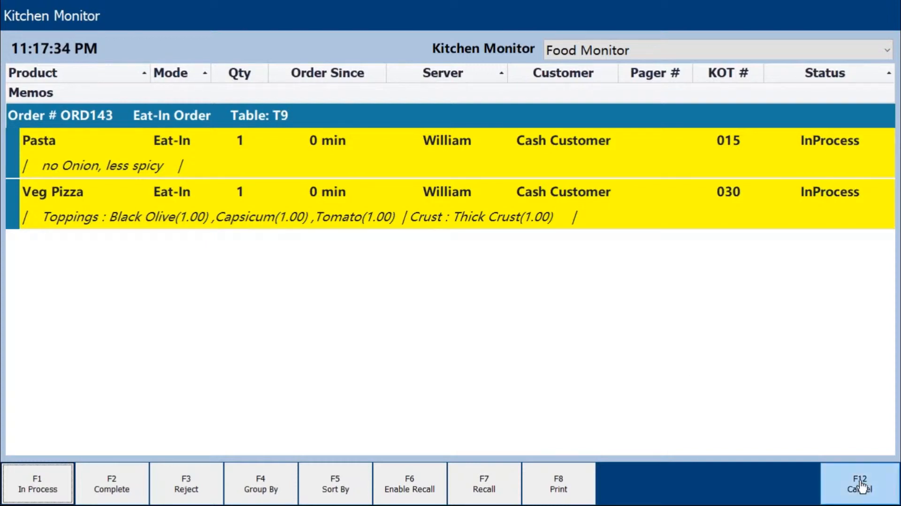
left_click(861, 488)
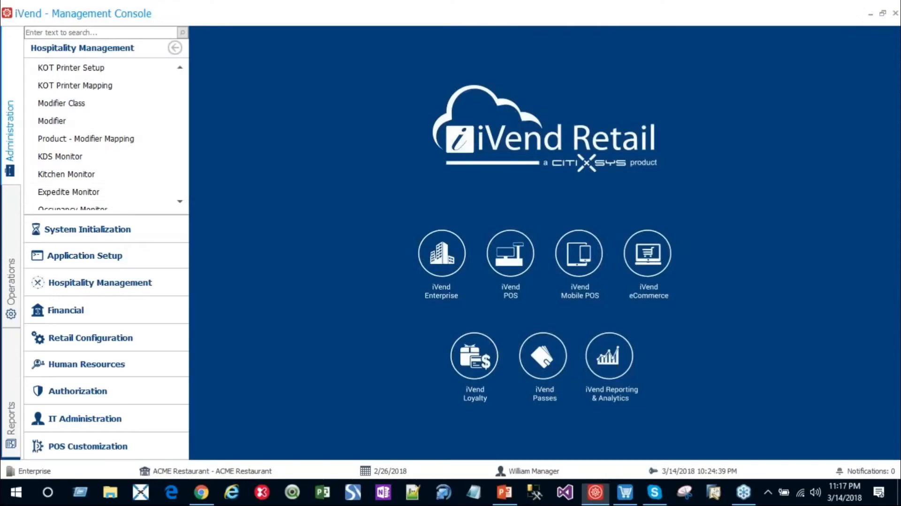
Step: Check the status of the T9 order's items in the Expedite Monitor
left_click(58, 193)
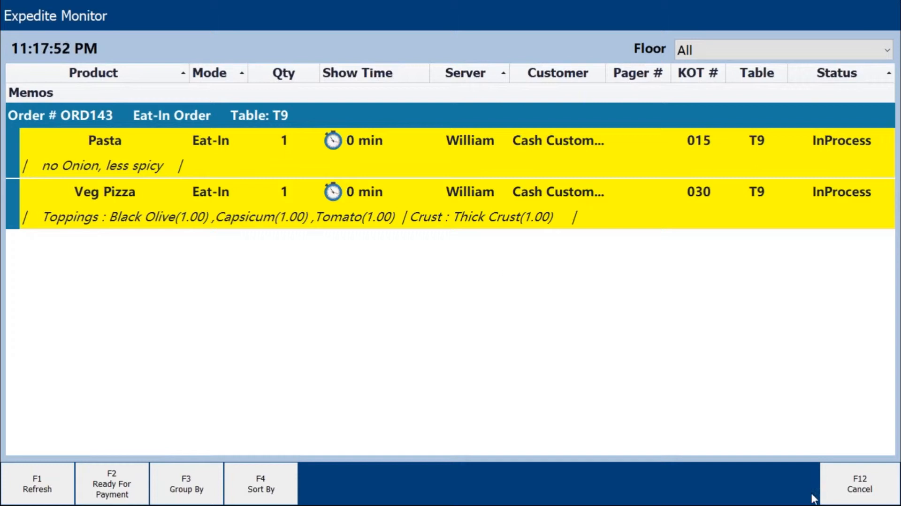
left_click(850, 487)
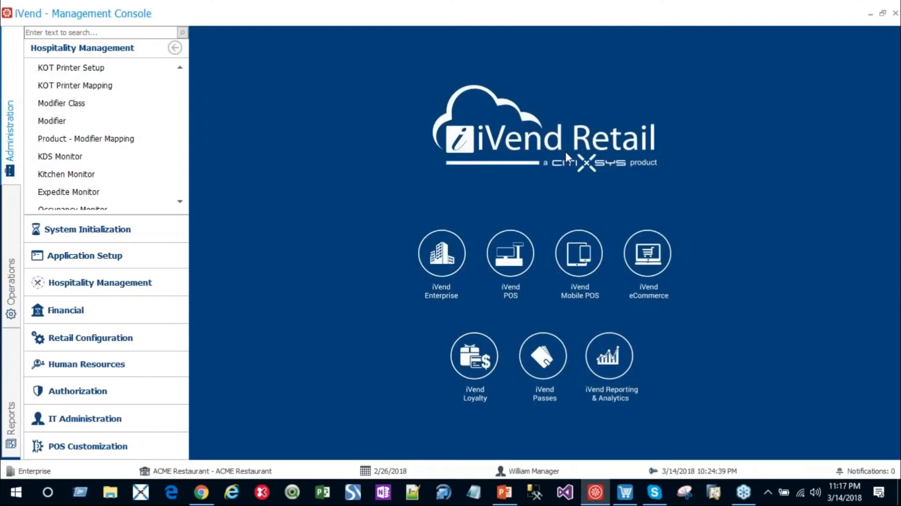
Step: Mark the T9 order's Pasta and Veg Pizza as Complete in the Kitchen Monitor, one item after the other
left_click(55, 178)
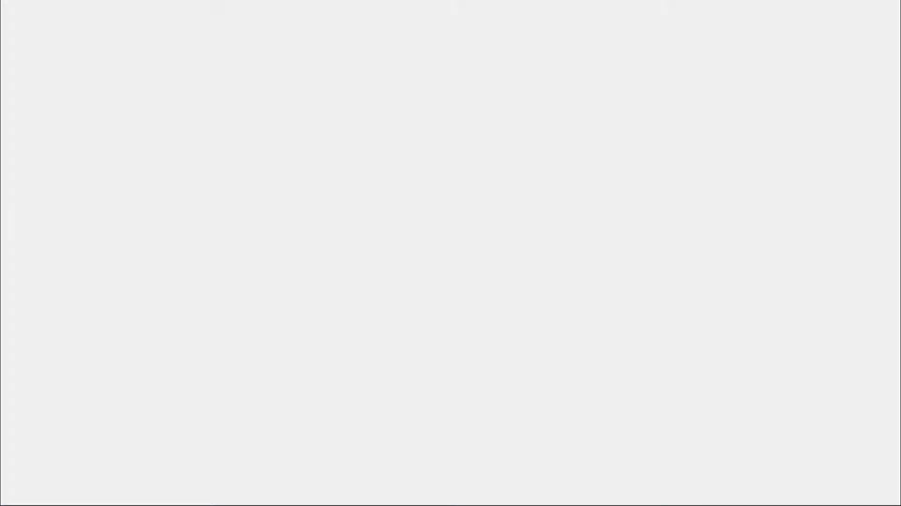
left_click(247, 160)
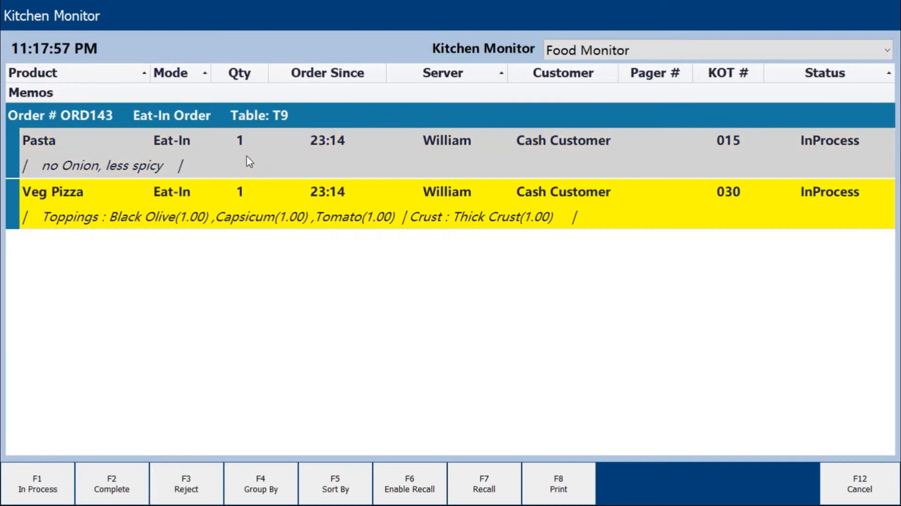
left_click(113, 483)
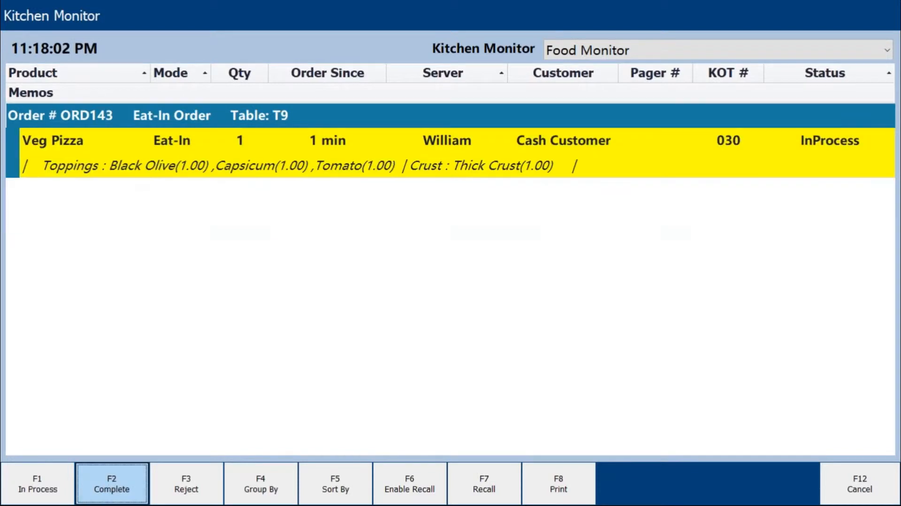
left_click(172, 164)
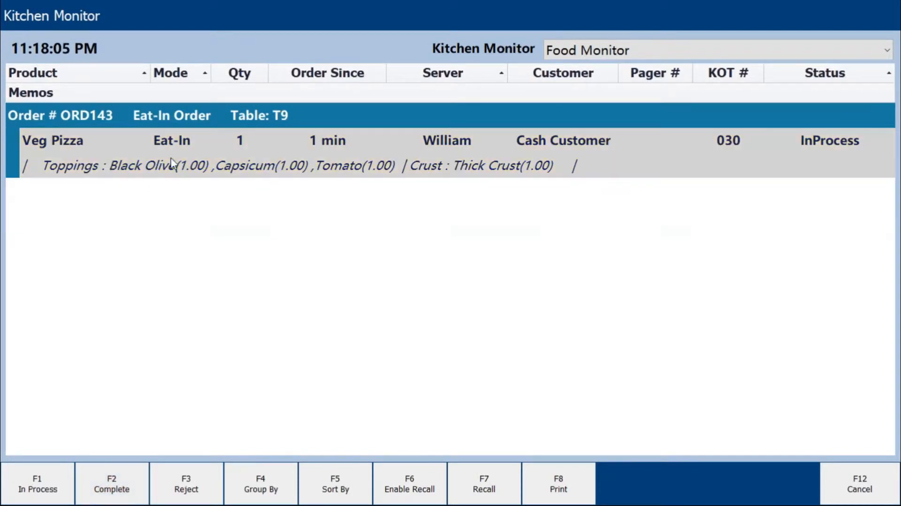
left_click(109, 486)
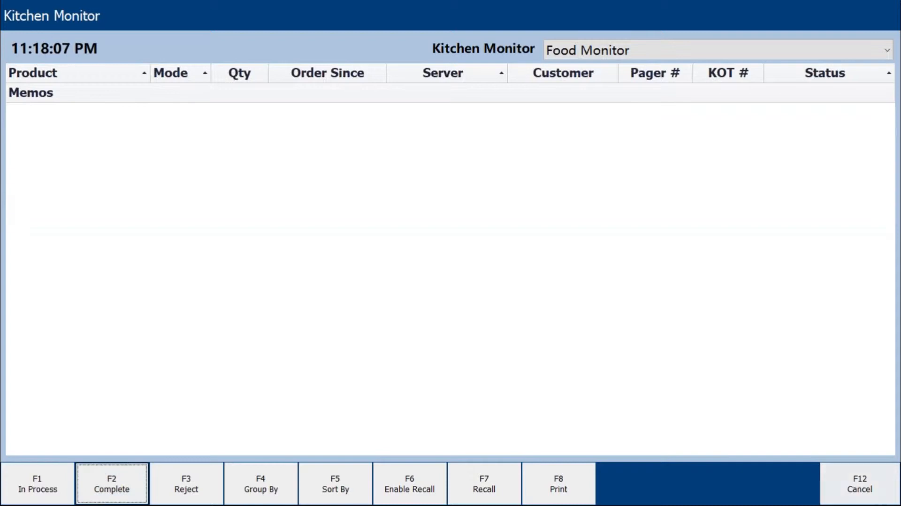
left_click(857, 488)
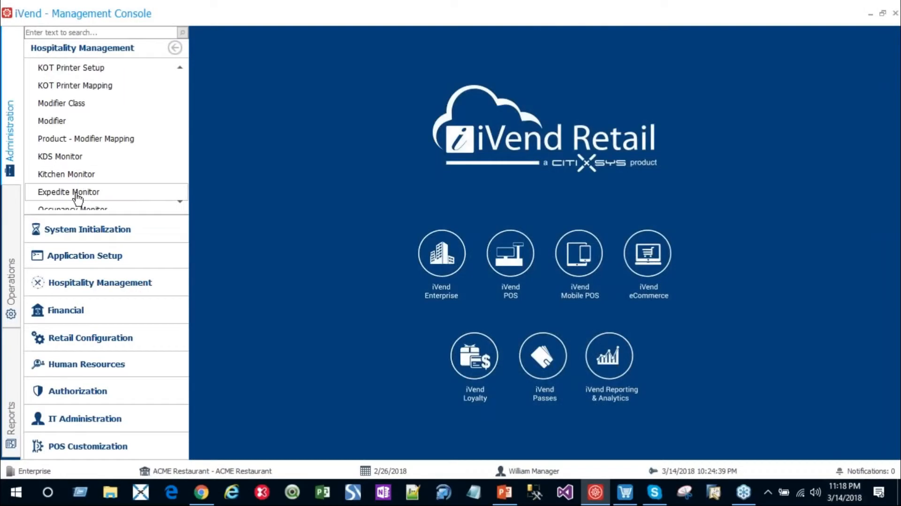
Step: Mark the T9 order as Ready For Payment in the Expedite Monitor
left_click(77, 194)
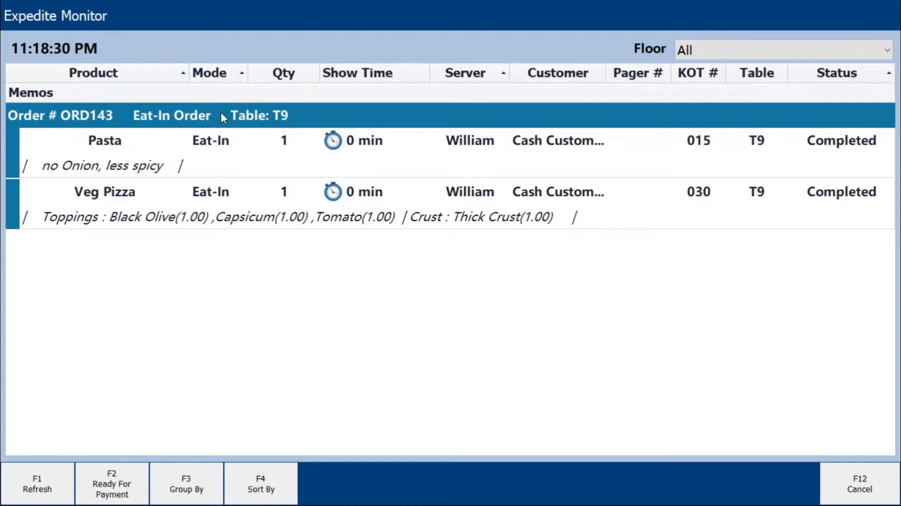
left_click(201, 148)
left_click(92, 481)
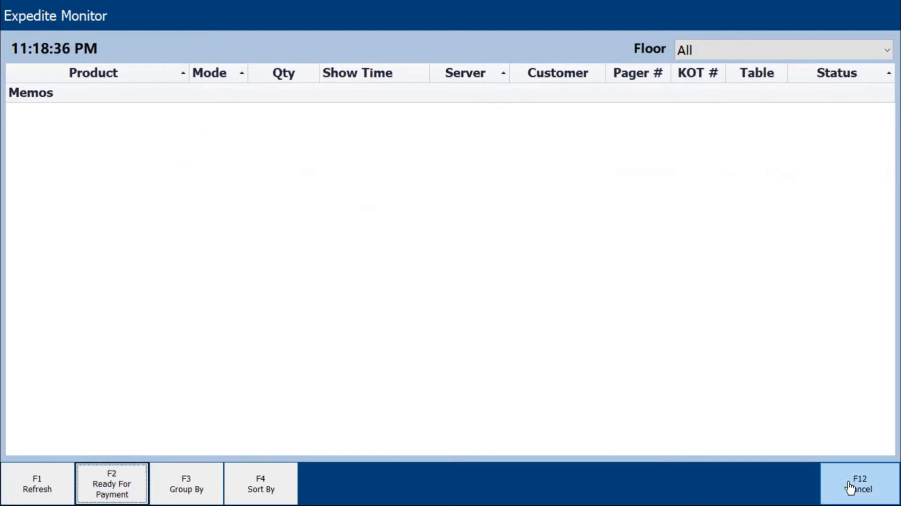
Step: Switch to the Point of Sale, check table T9 in the Dine-In View and load its order with the command get t9
left_click(850, 488)
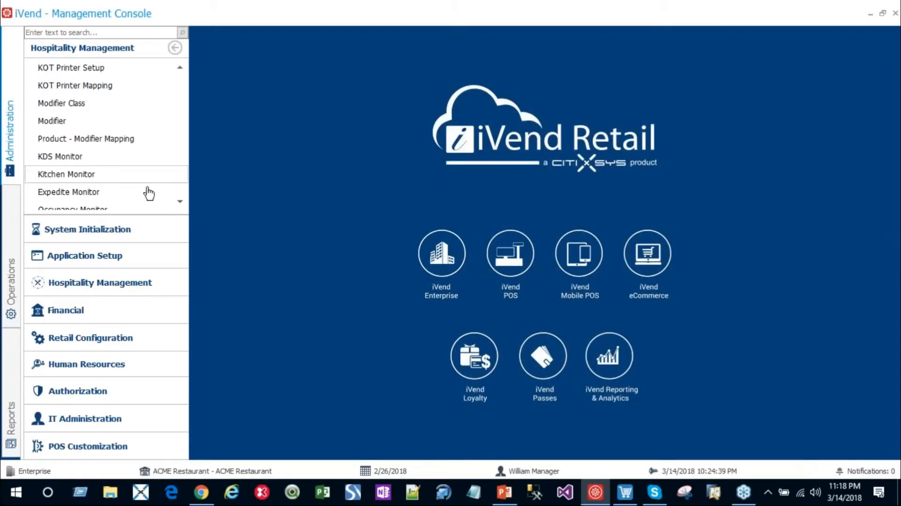
scroll(177, 201, "down", 2)
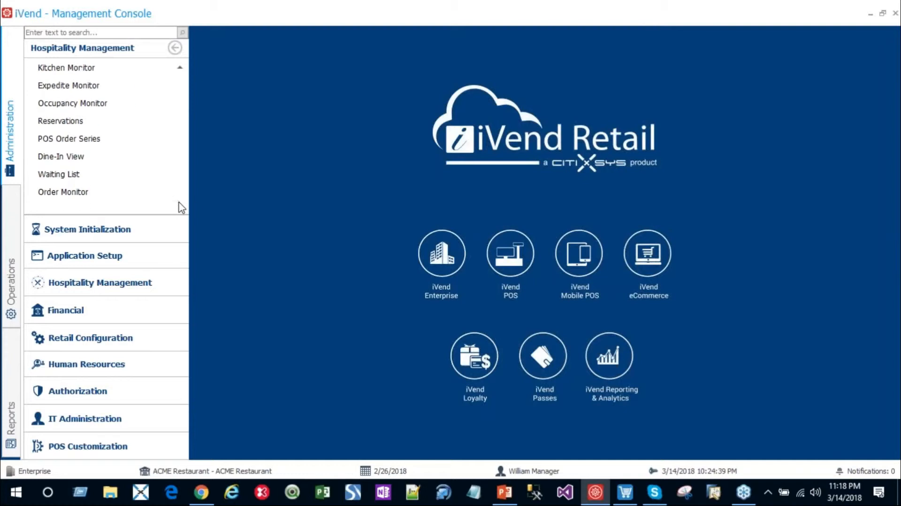
left_click(629, 496)
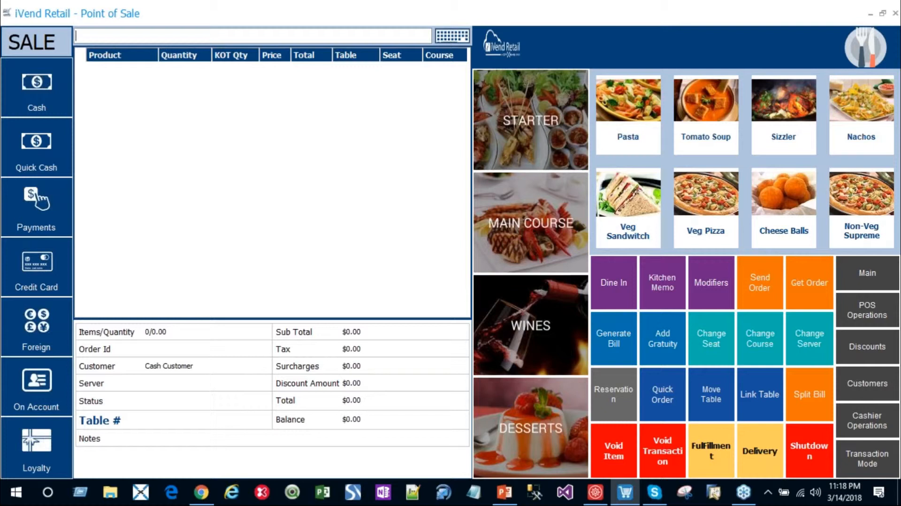
left_click(613, 284)
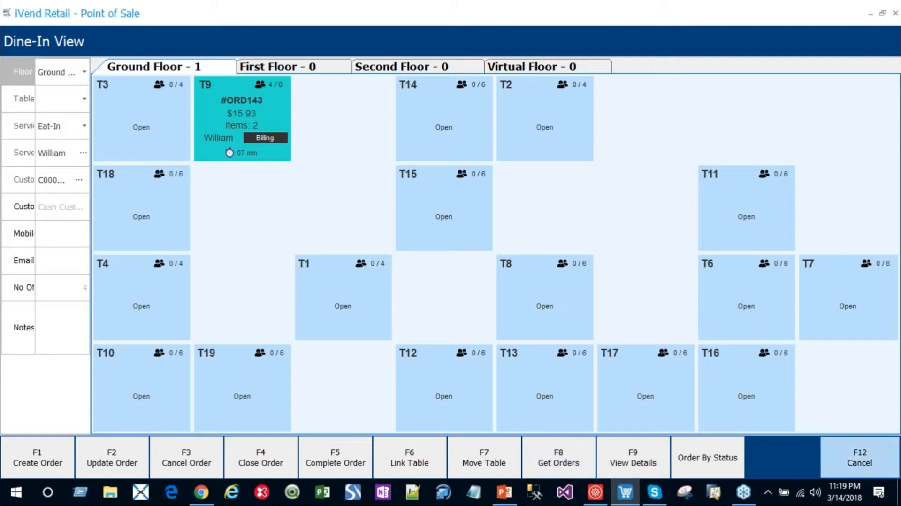
left_click(850, 461)
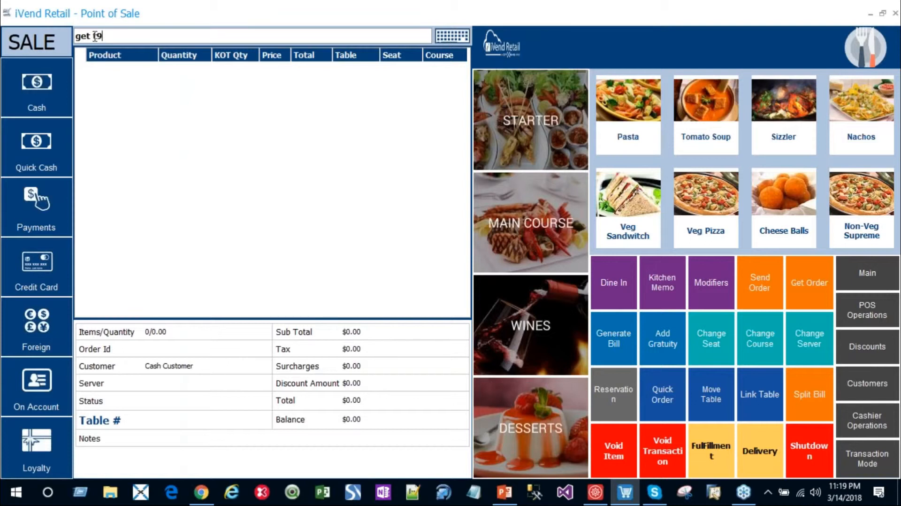
key("Return")
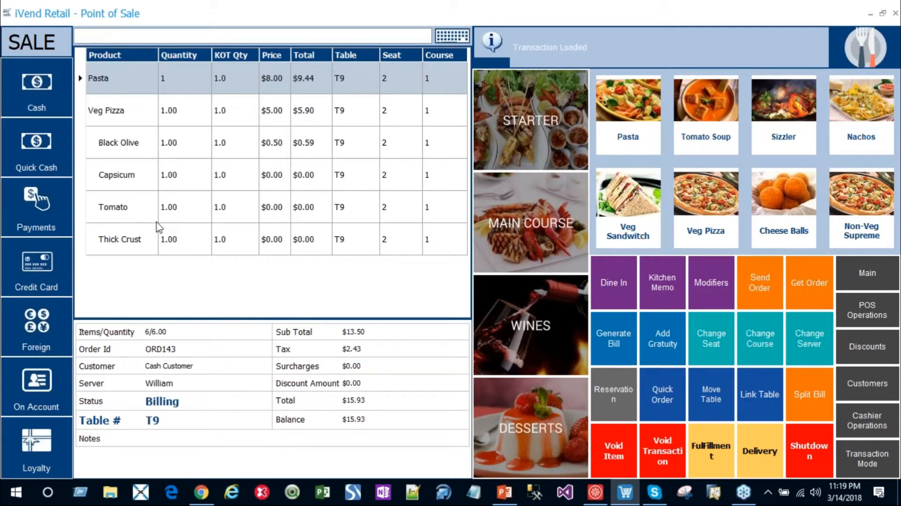
Step: Examine the Wild Card Table Operation keywords in the Management Console's Hospitality Management General Settings
left_click(597, 494)
scroll(93, 131, "up", 10)
left_click(66, 67)
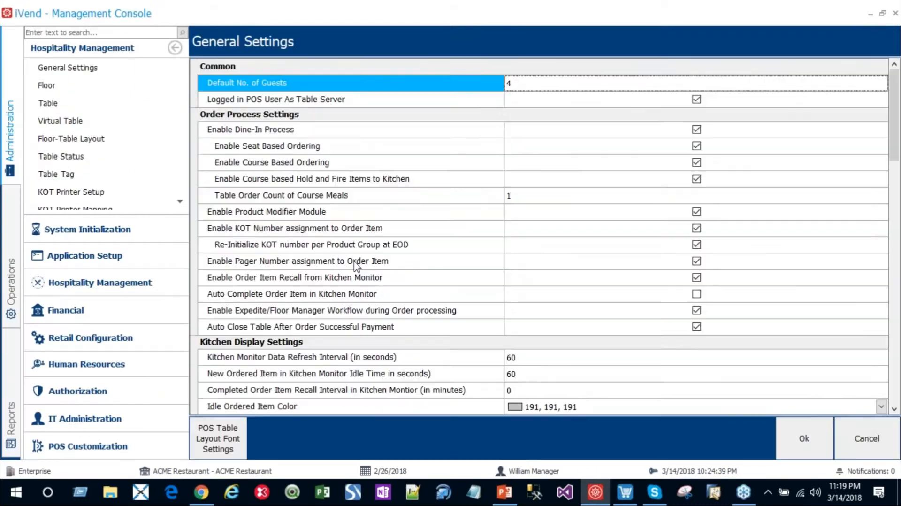
scroll(357, 265, "down", 15)
scroll(356, 265, "up", 5)
scroll(356, 264, "down", 5)
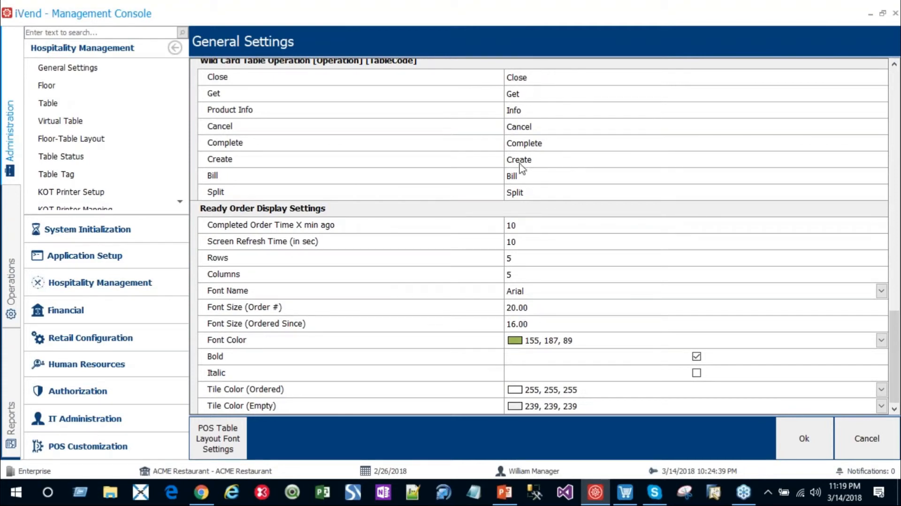
Step: Return to the Point of Sale, generate the T9 order's bill and save it to the Desktop as a PDF named bill
left_click(624, 493)
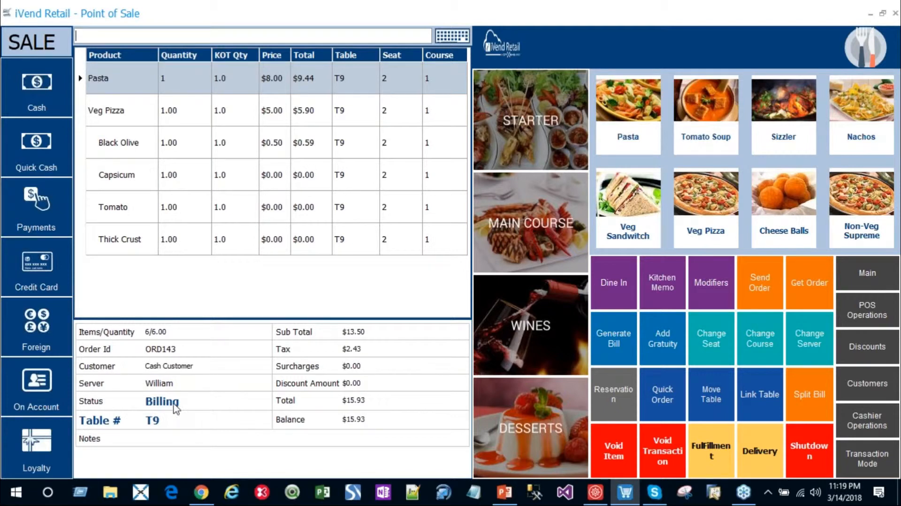
left_click(620, 339)
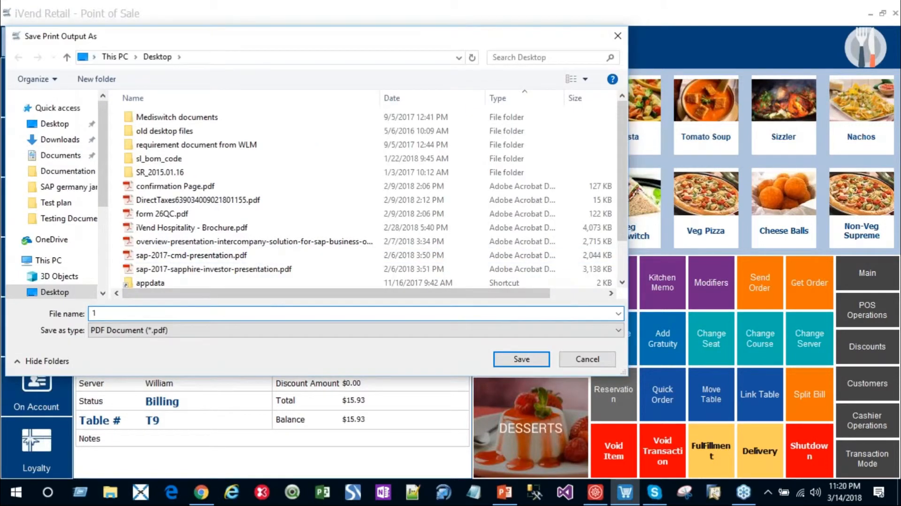
type("bill")
left_click(521, 358)
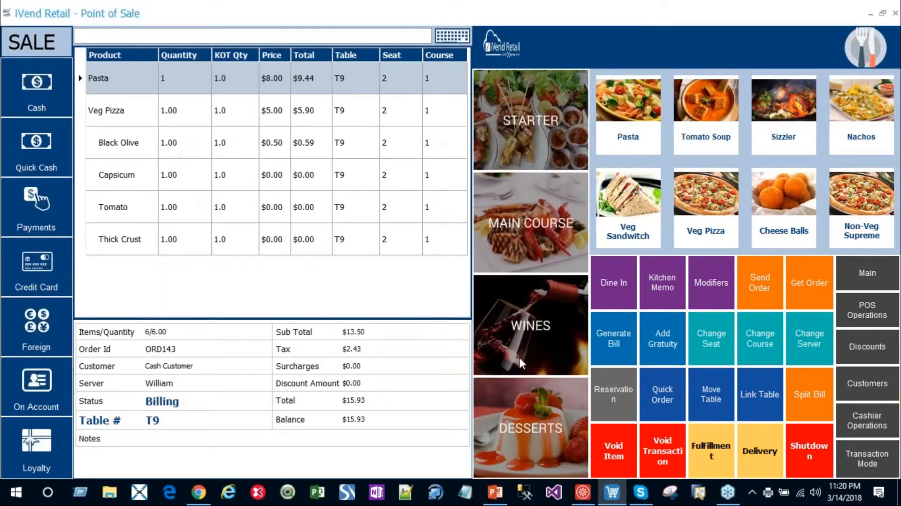
Step: Open bill.pdf from the desktop to review the T9 order's printed bill, and close it
left_click(899, 492)
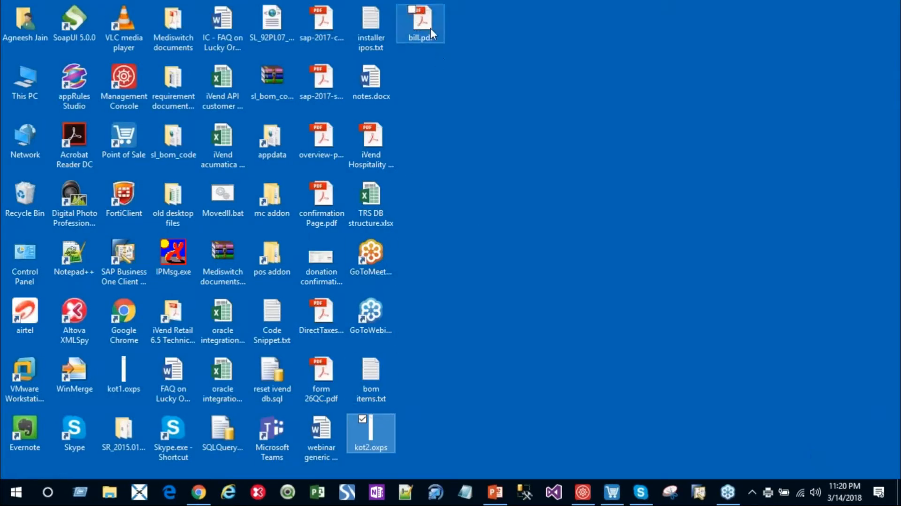
double_click(422, 24)
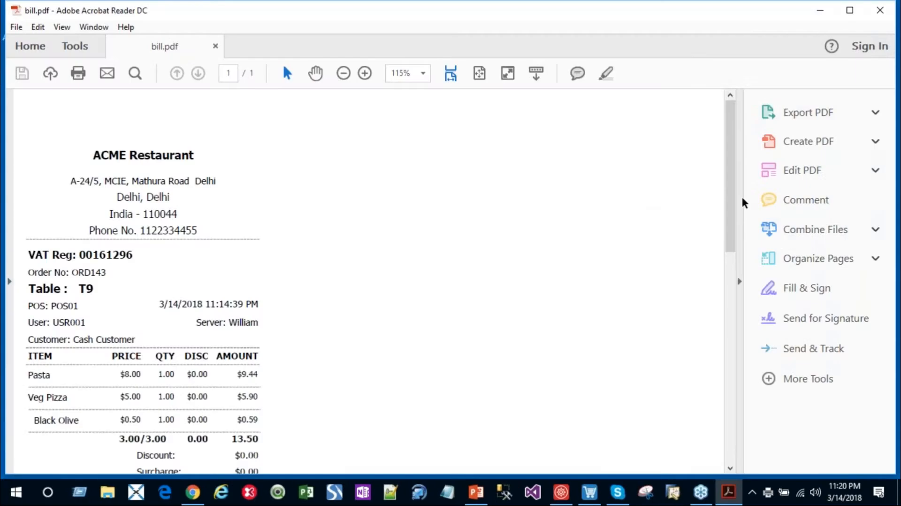
mouse_move(731, 199)
left_mouse_down()
mouse_move(740, 345)
mouse_move(735, 197)
left_mouse_up()
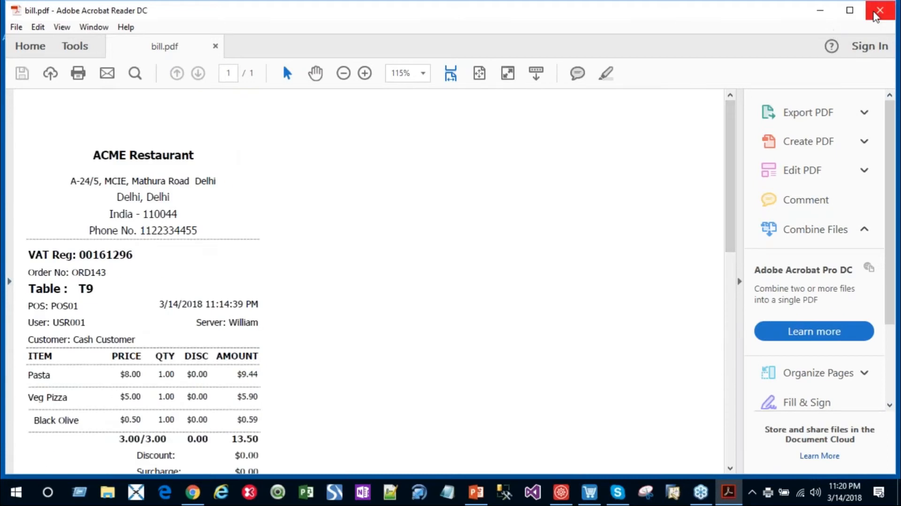
left_click(876, 15)
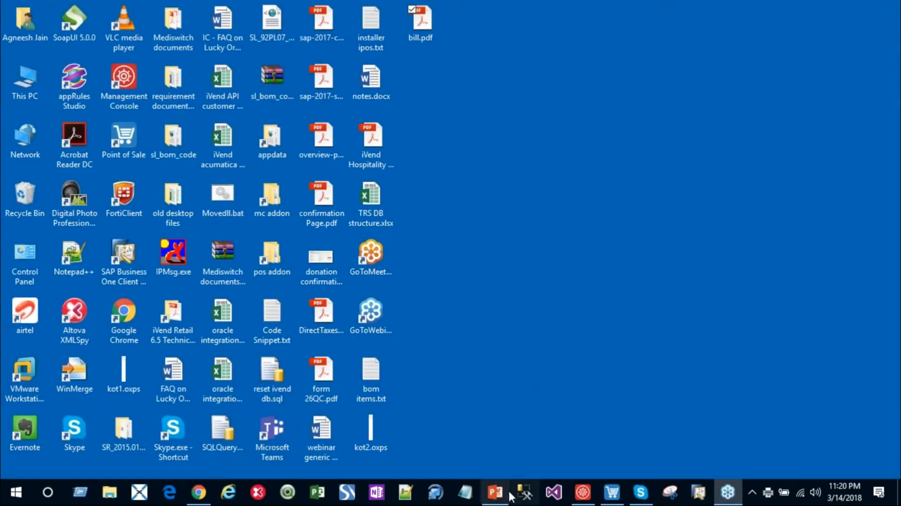
Step: Settle the T9 order's full balance in cash in the Point of Sale, saving the receipt PDF to the Desktop as receipt
left_click(608, 498)
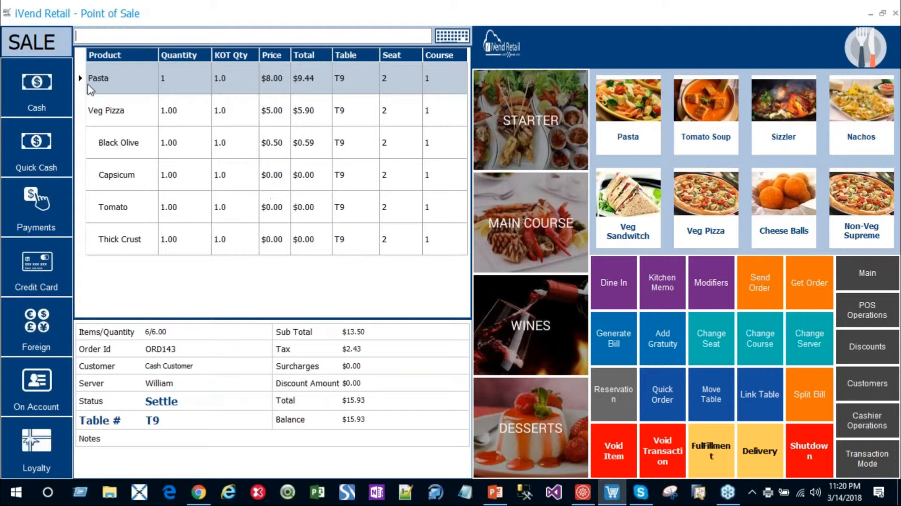
left_click(41, 89)
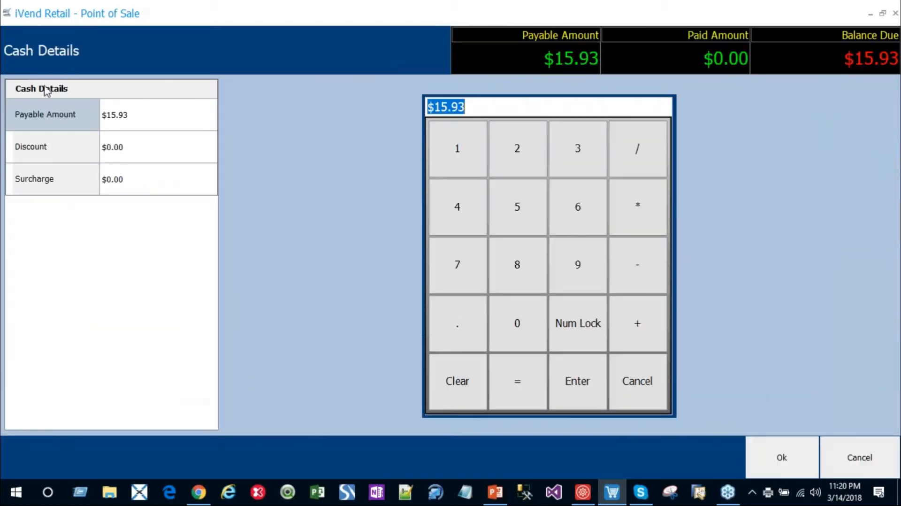
left_click(768, 472)
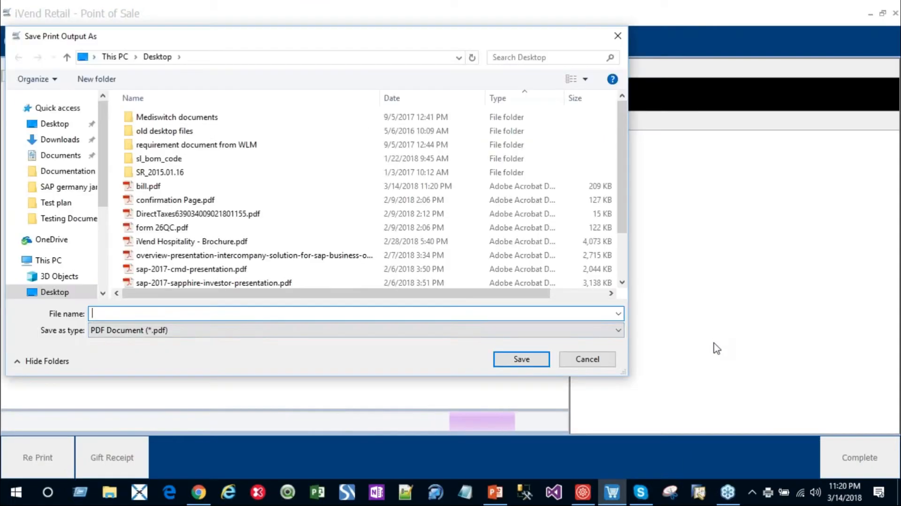
type("rec")
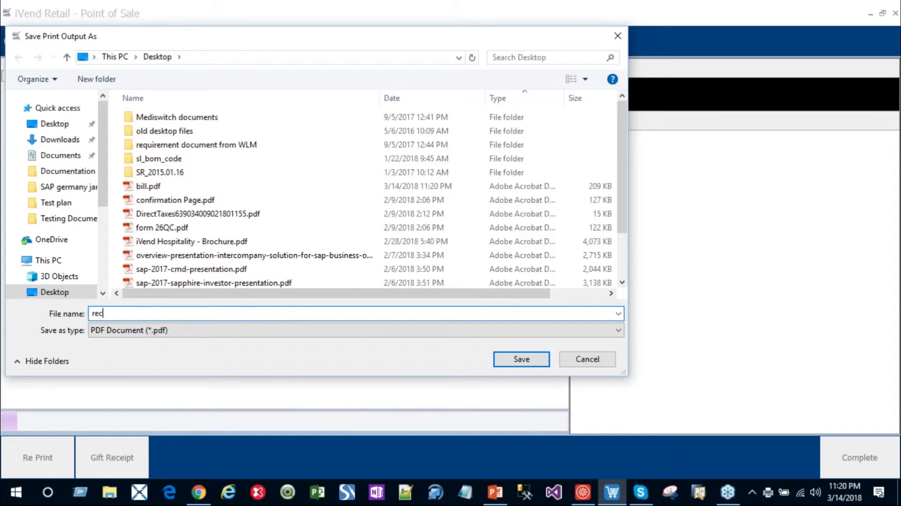
type("eipt")
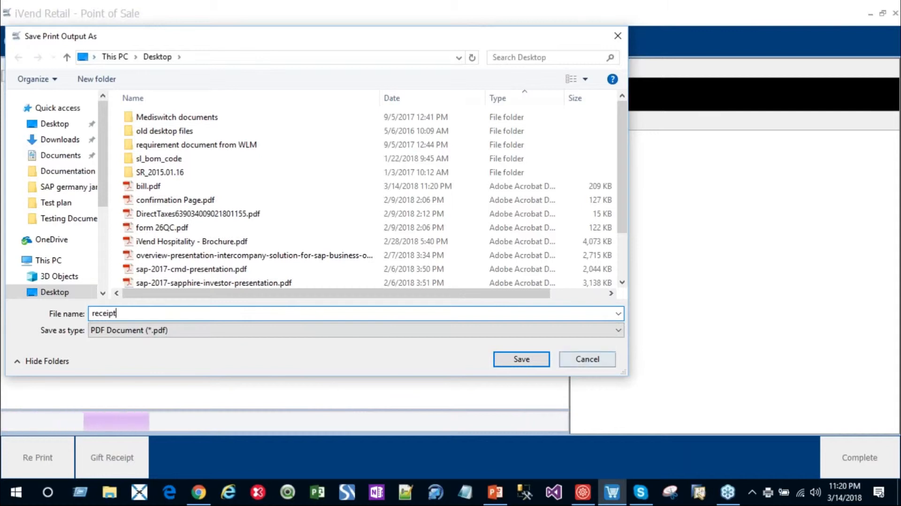
left_click(524, 359)
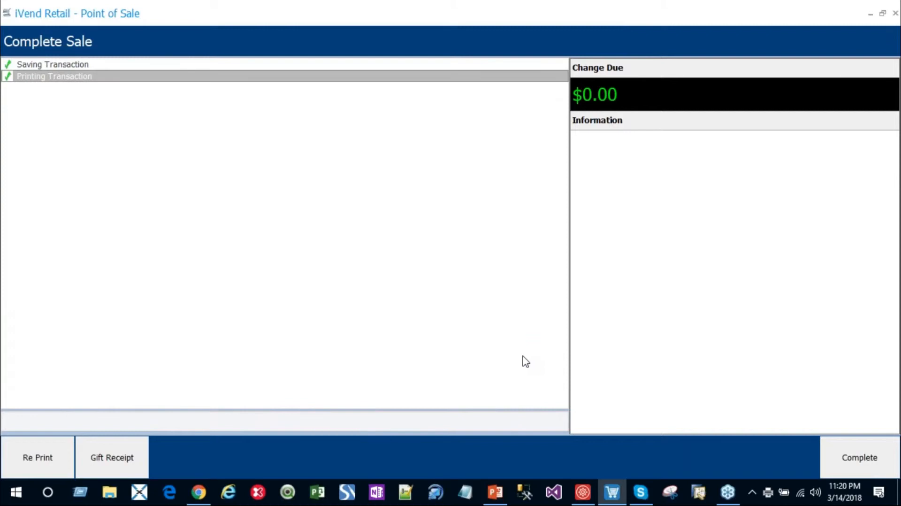
left_click(876, 462)
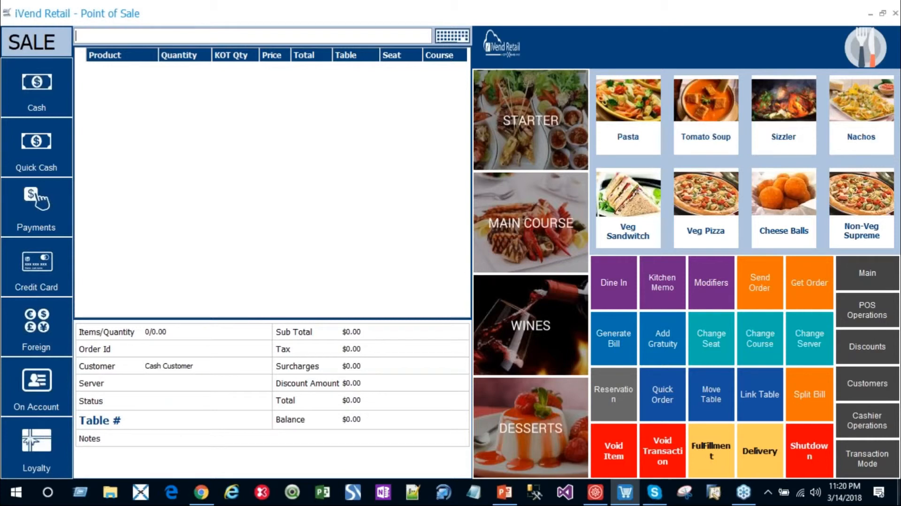
Step: Open receipt.pdf from the desktop to review its receipt number, items and tender details, and close it
left_click(898, 493)
double_click(416, 89)
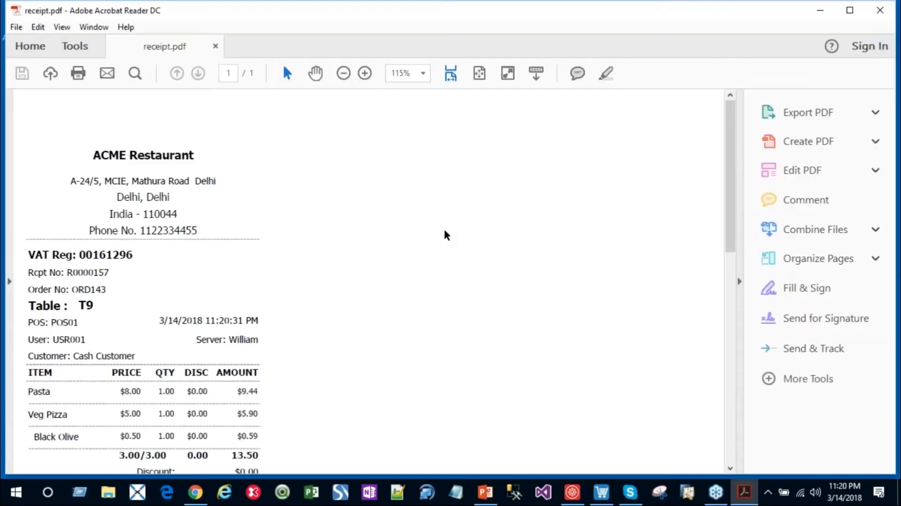
left_click_drag(732, 171, 748, 305)
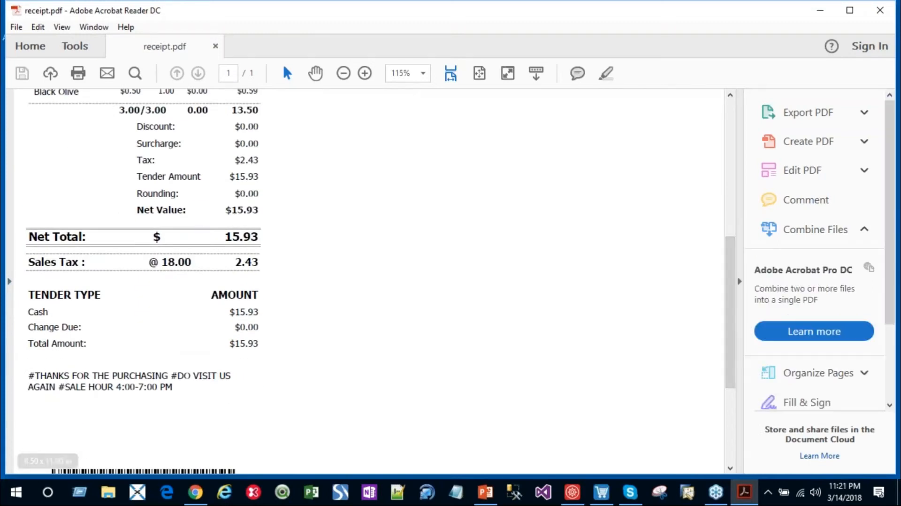
left_click_drag(735, 295, 735, 157)
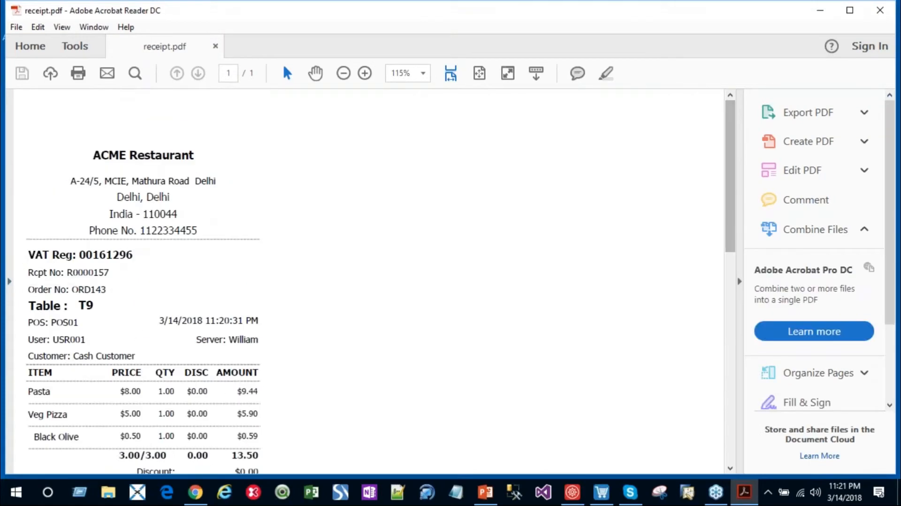
left_click_drag(69, 273, 113, 280)
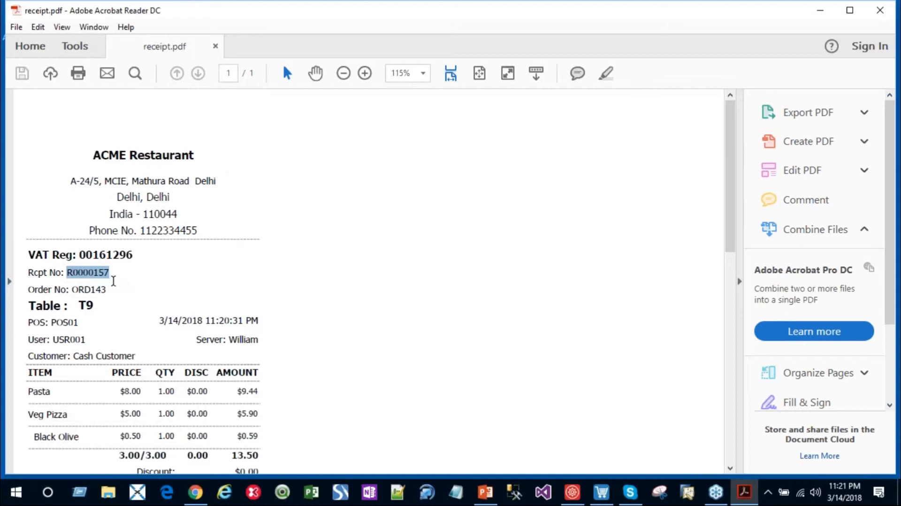
left_click(880, 10)
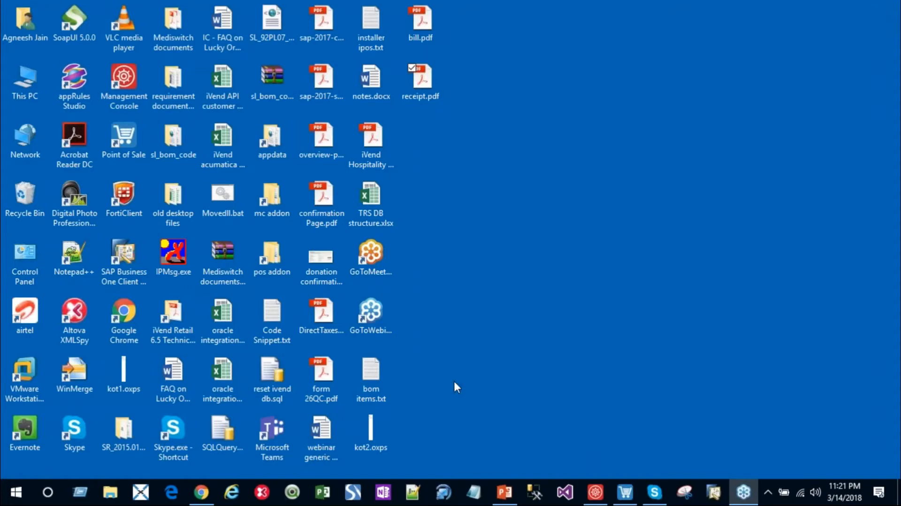
Step: Switch to the Point of Sale and look up product information with the command info veg
left_click(628, 497)
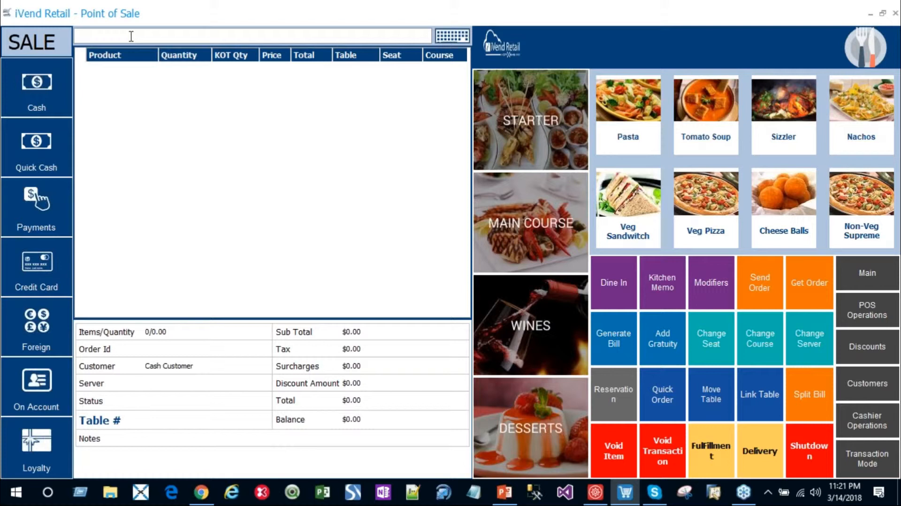
type("info veg")
key("Return")
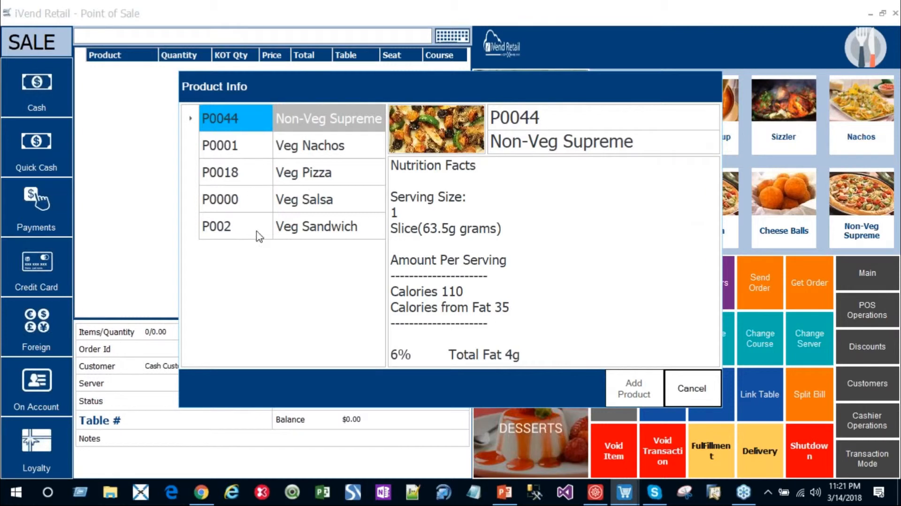
Step: Examine Veg Pizza's nutrition facts, ingredients and allergen information, and close the product information
left_click(301, 178)
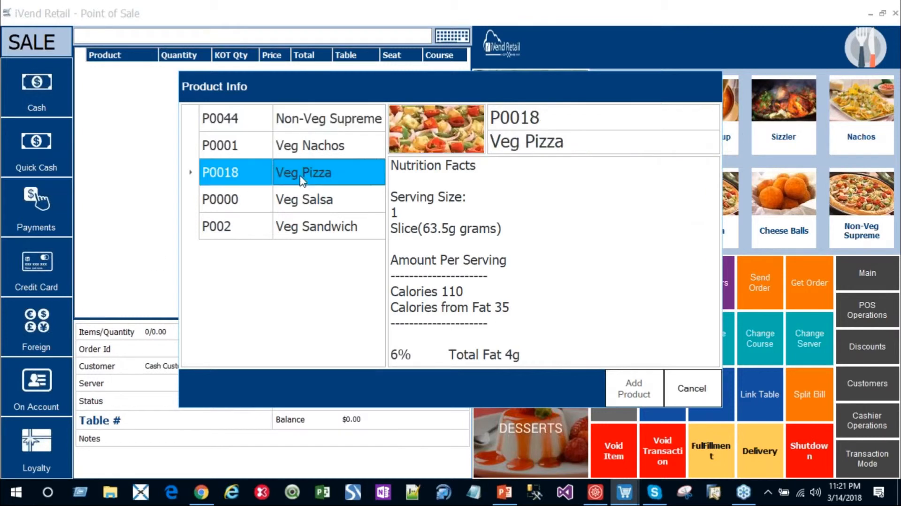
left_click(614, 225)
scroll(613, 223, "down", 4)
scroll(613, 221, "down", 7)
scroll(612, 222, "down", 4)
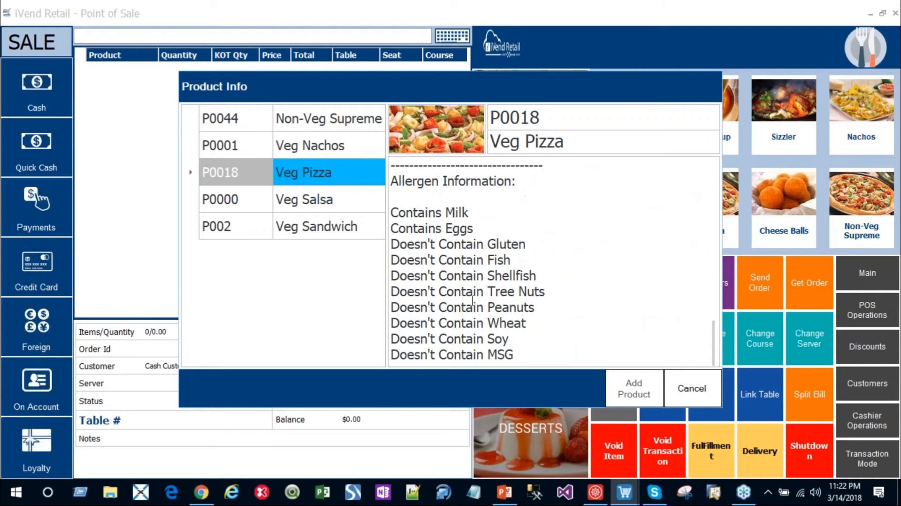
scroll(498, 299, "up", 6)
scroll(587, 353, "down", 2)
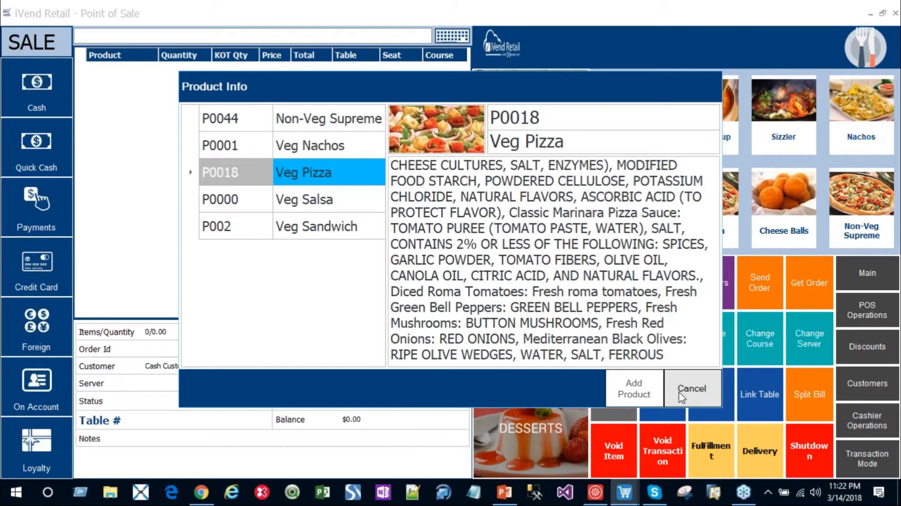
left_click(681, 392)
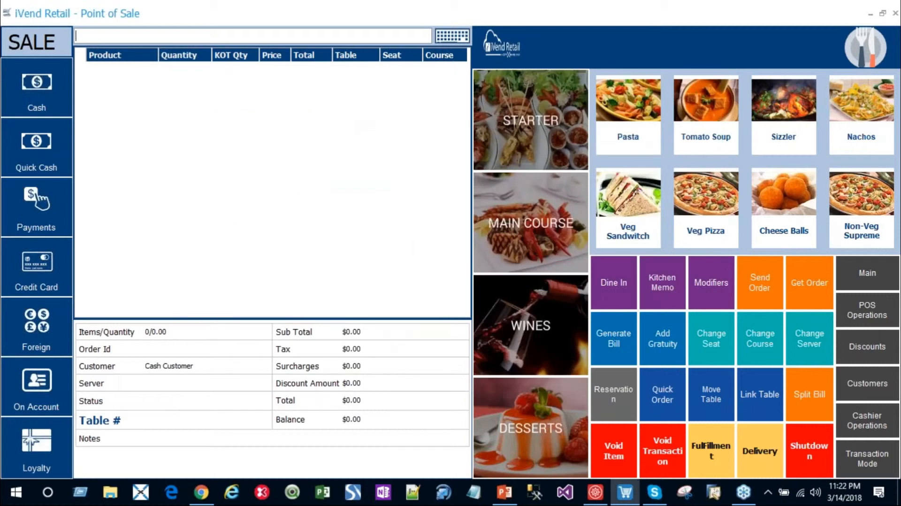
Step: Start a quick order and add one Pasta assigned to Course 0
left_click(173, 36)
left_click(661, 396)
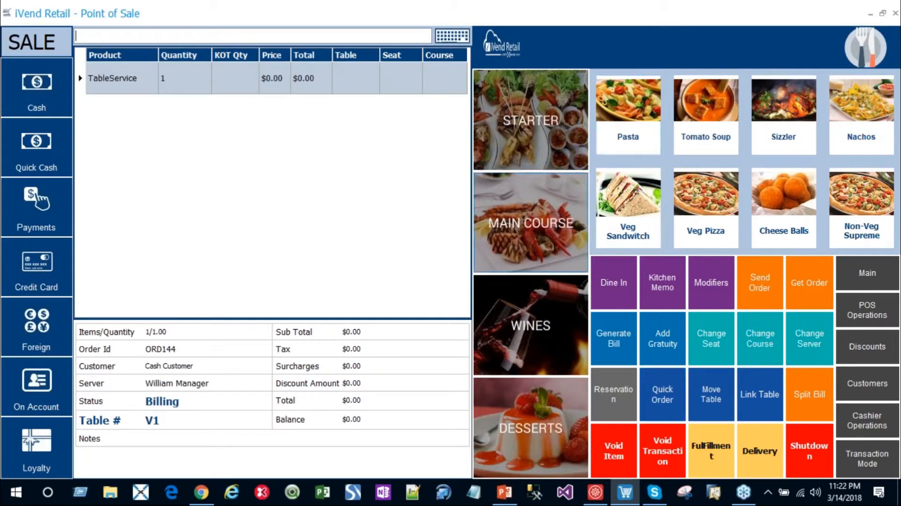
left_click(631, 117)
left_click(492, 328)
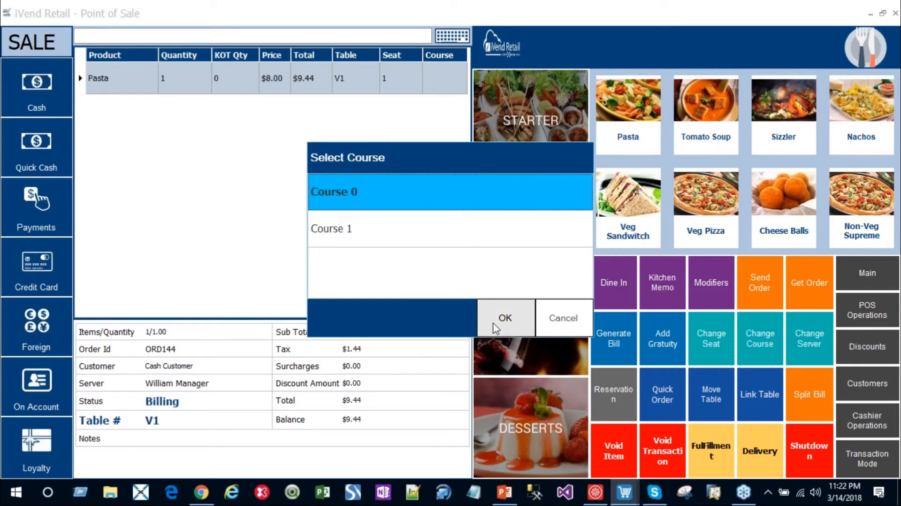
left_click(498, 321)
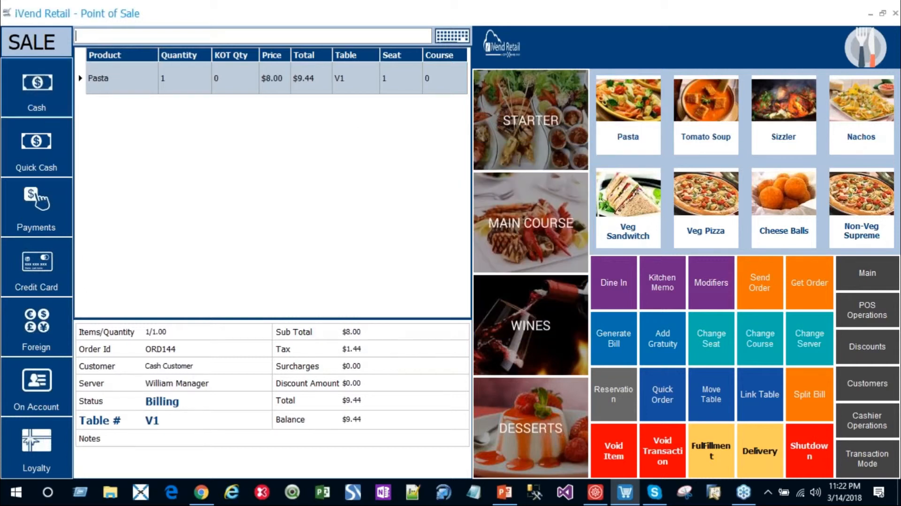
Step: Settle the quick order's full balance in cash and complete the sale without saving the receipt PDF
left_click(50, 103)
left_click(767, 460)
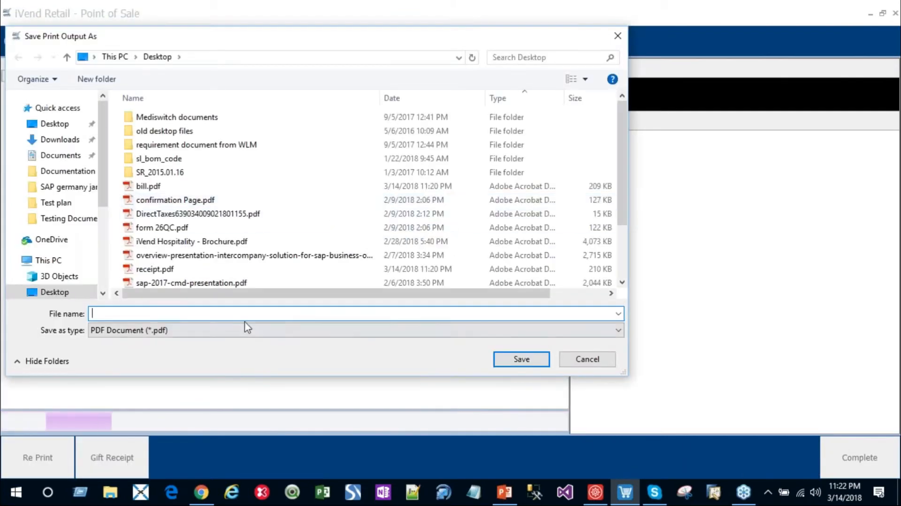
left_click(586, 360)
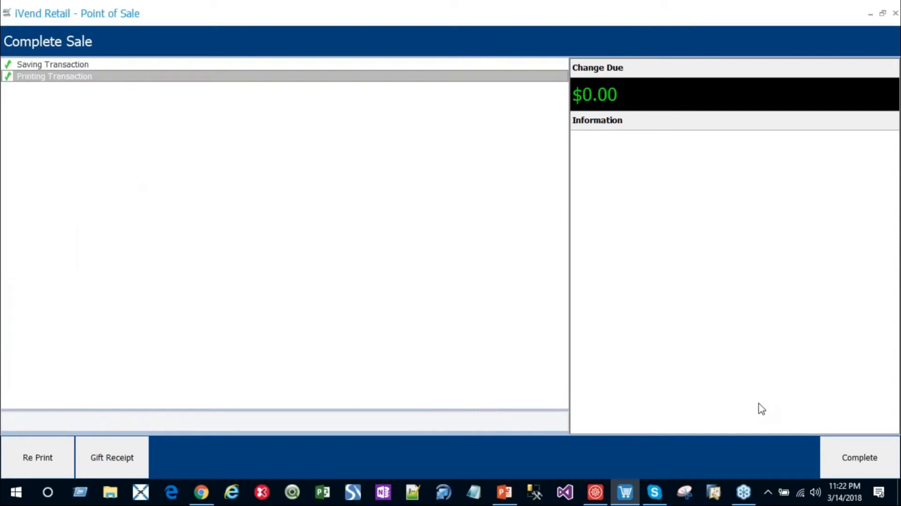
left_click(860, 457)
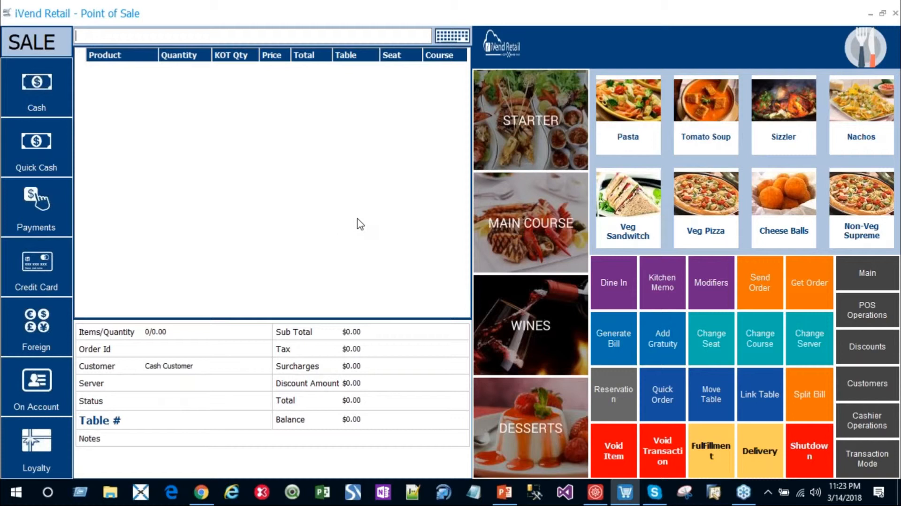
Step: Switch to the Management Console and open the hospitality Kitchen Monitor
left_click(596, 493)
left_click(866, 432)
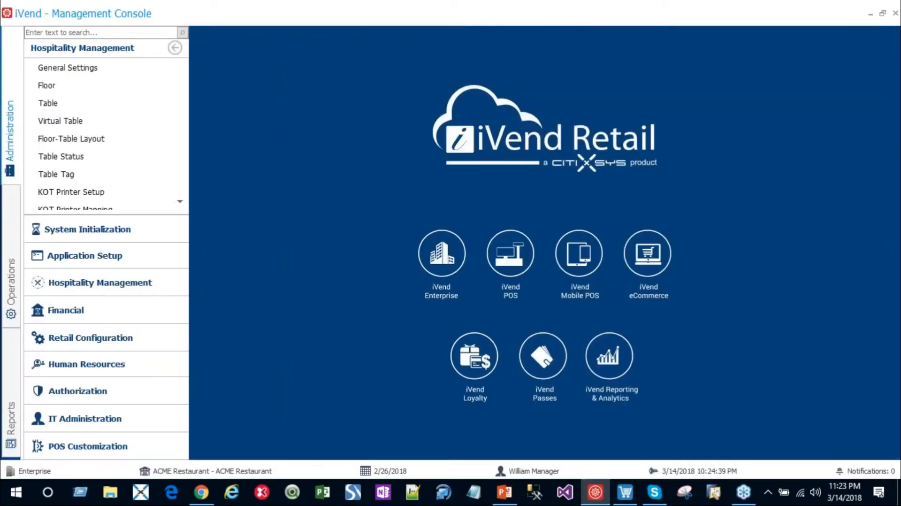
scroll(101, 157, "down", 5)
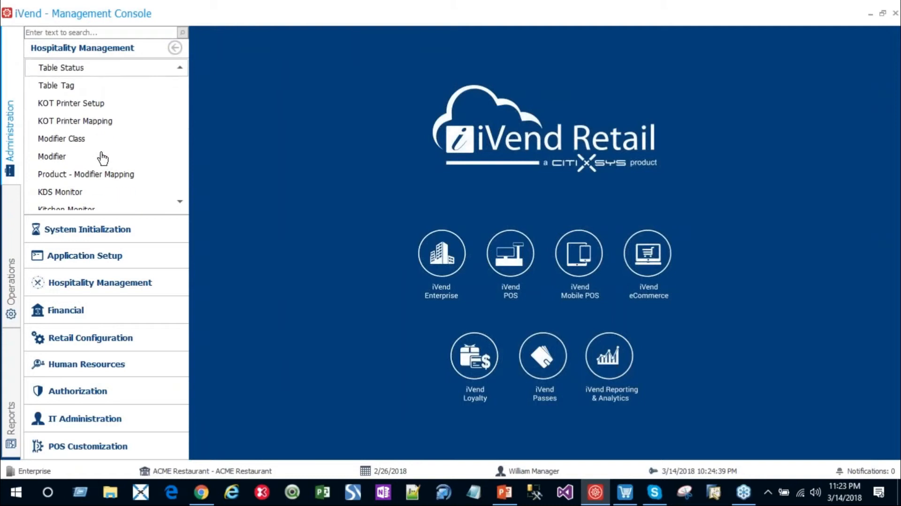
scroll(102, 162, "down", 1)
left_click(61, 179)
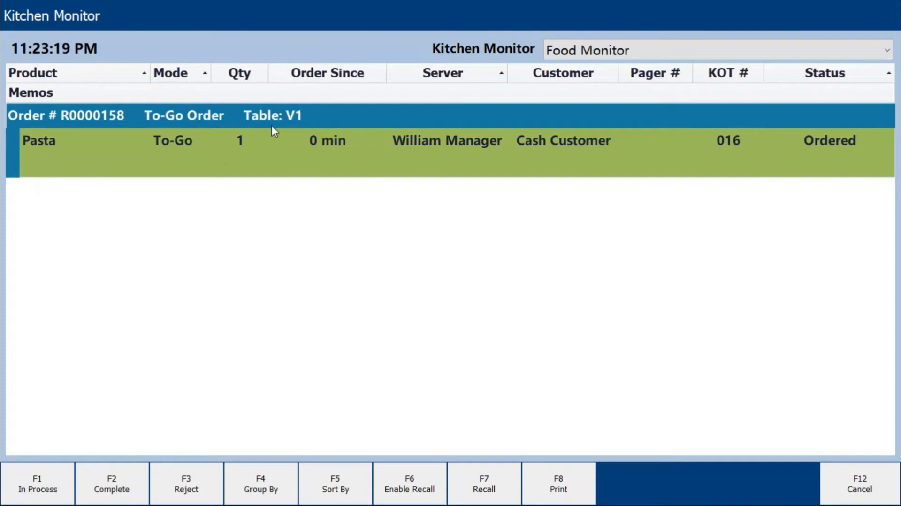
Step: Mark the to-go Pasta order for table V1 as complete and close the Kitchen Monitor
left_click(86, 168)
left_click(95, 491)
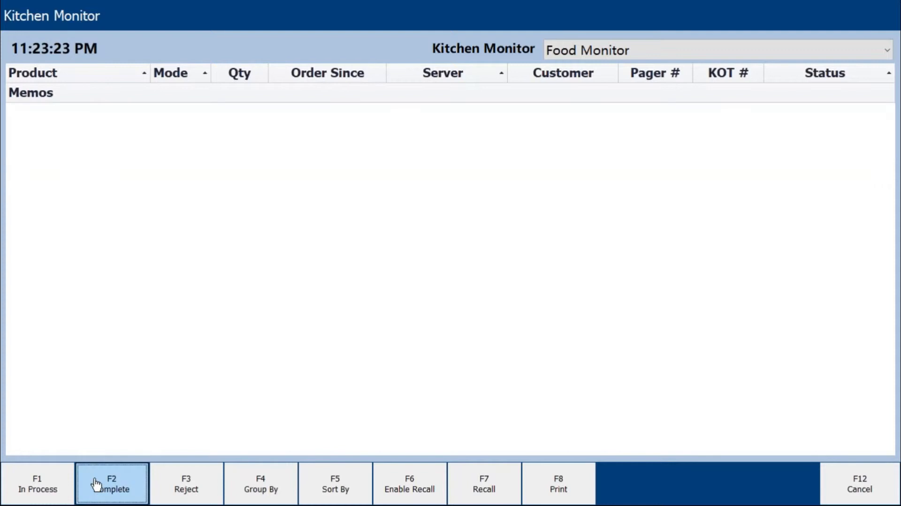
left_click(877, 486)
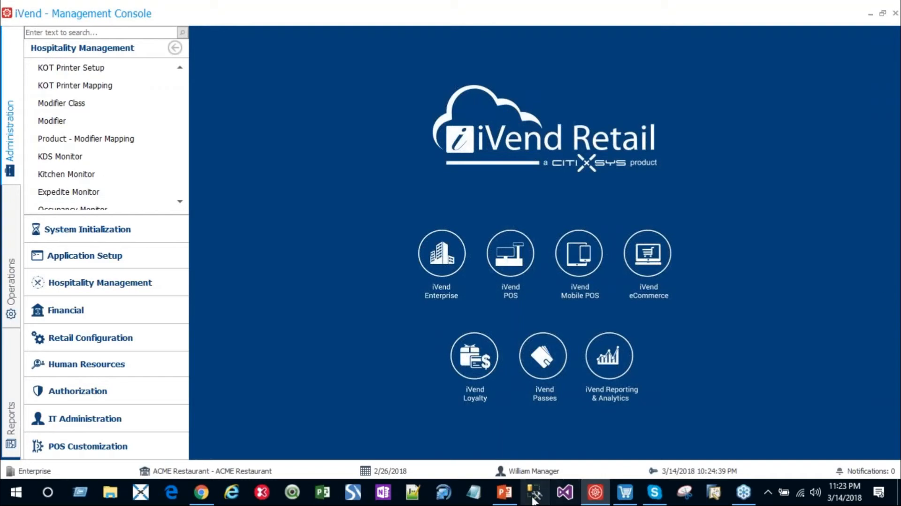
Step: Switch to PowerPoint and start the iVend Hospitality Overview slide show from the Q & A Session slide
left_click(510, 498)
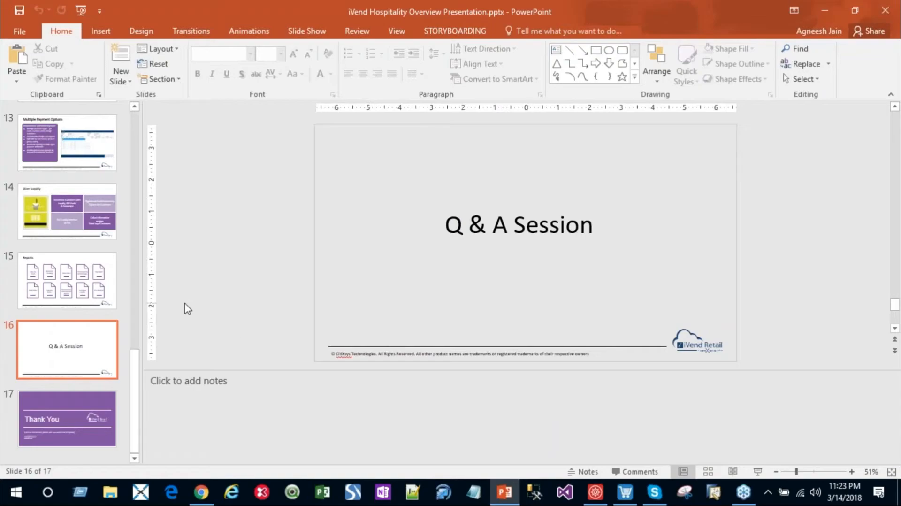
left_click(758, 471)
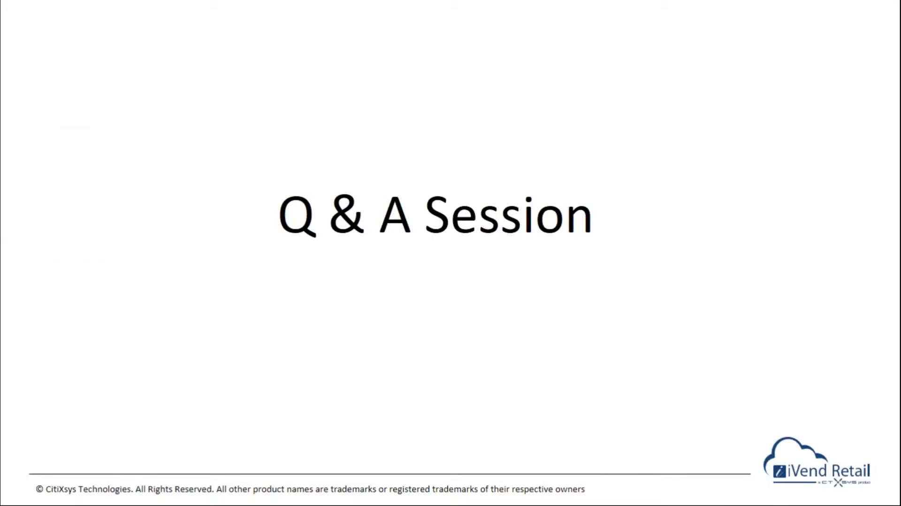